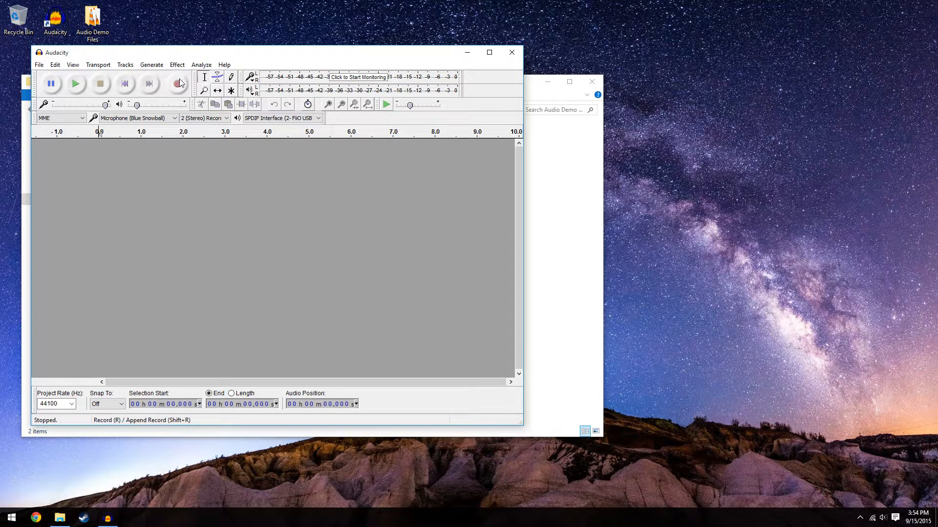
# Step: Review the available recording devices and keep Microphone (Blue Snowball) as the input
pyautogui.click(176, 120)
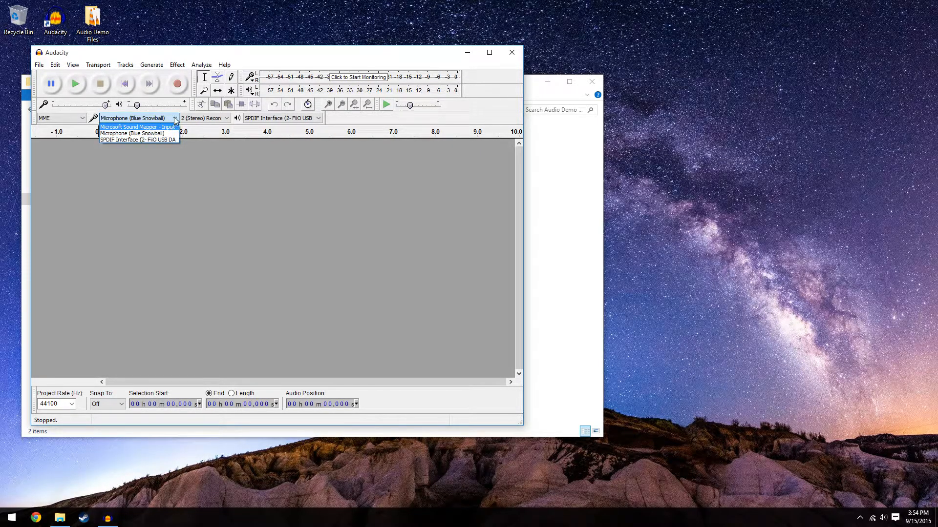
pyautogui.click(175, 119)
pyautogui.click(175, 120)
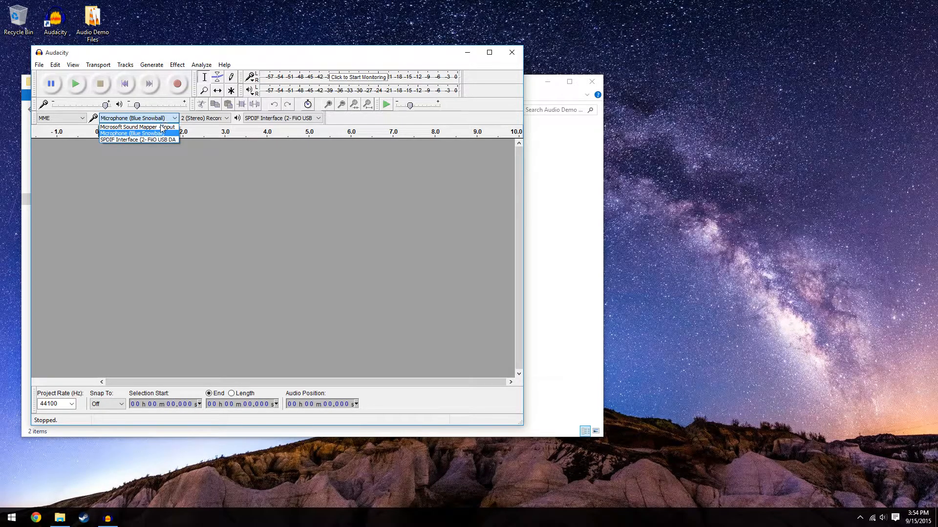
pyautogui.click(200, 172)
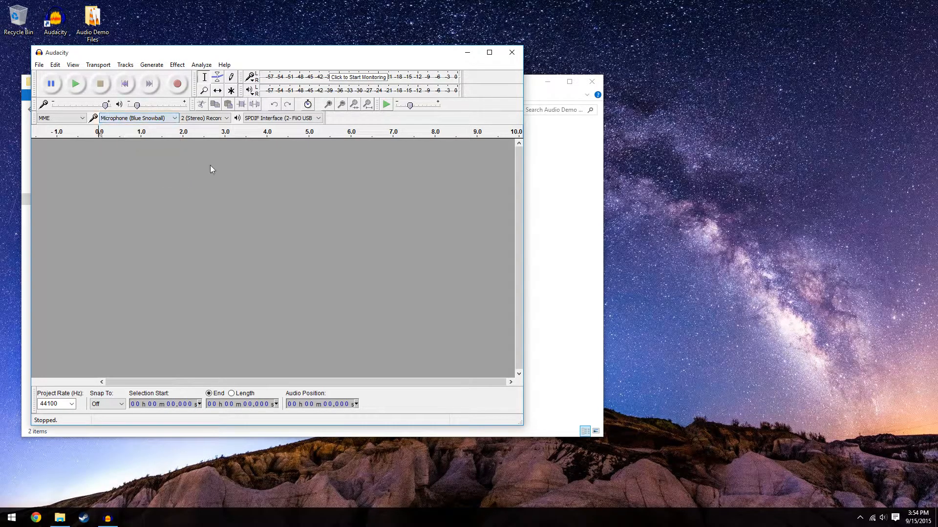
# Step: Record about 15.7 seconds of speech from the microphone, pausing and resuming partway through, and stop the recording
pyautogui.click(176, 89)
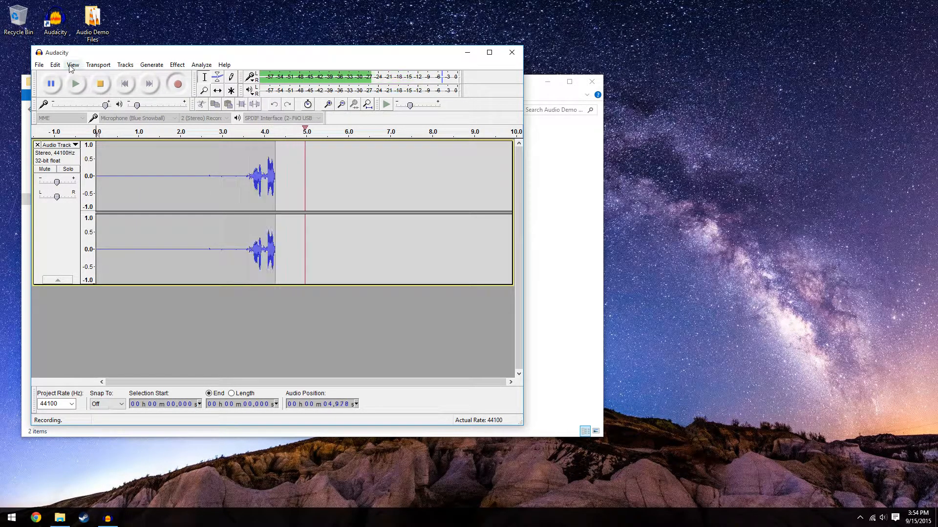
pyautogui.click(51, 84)
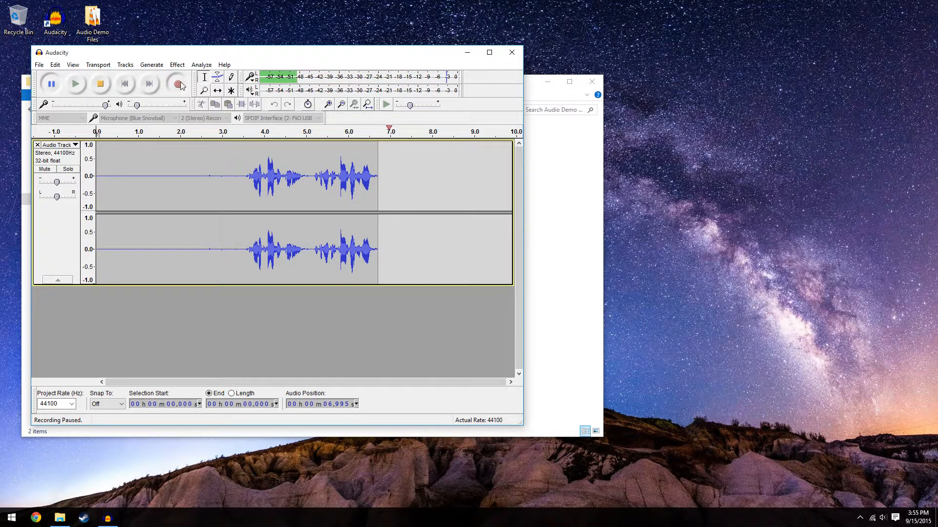
pyautogui.click(52, 84)
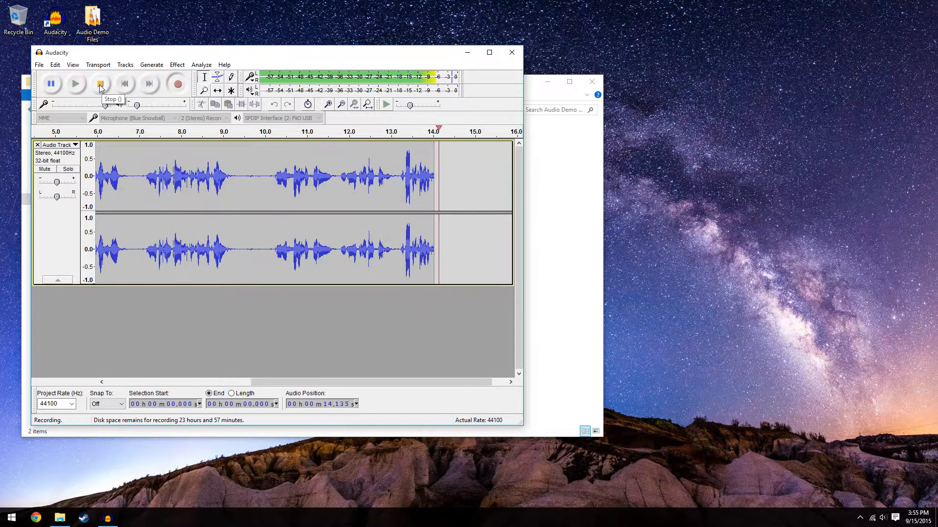
pyautogui.click(56, 87)
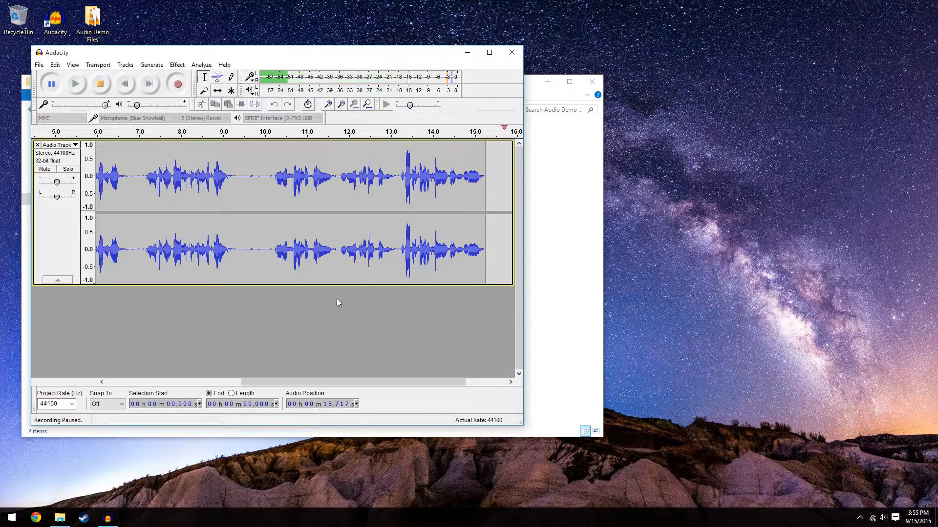
pyautogui.moveTo(231, 179); pyautogui.dragTo(271, 180)
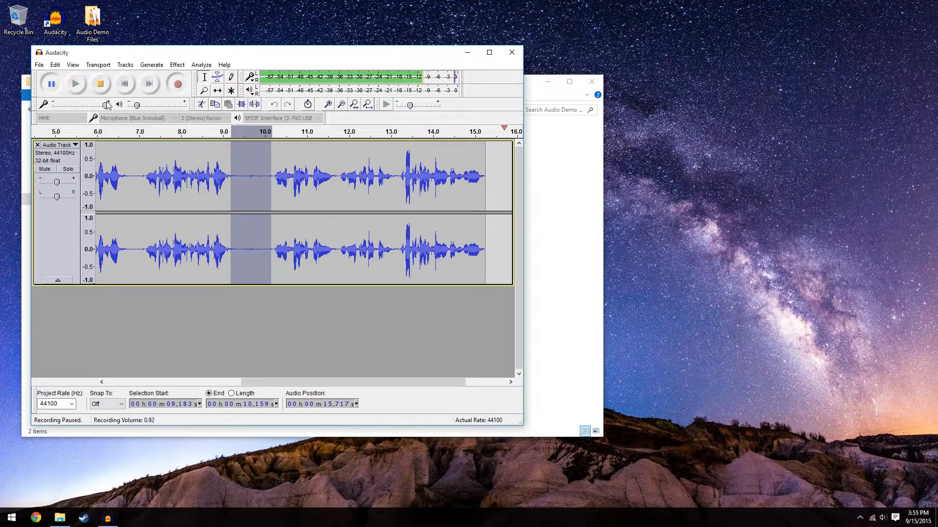
pyautogui.click(99, 85)
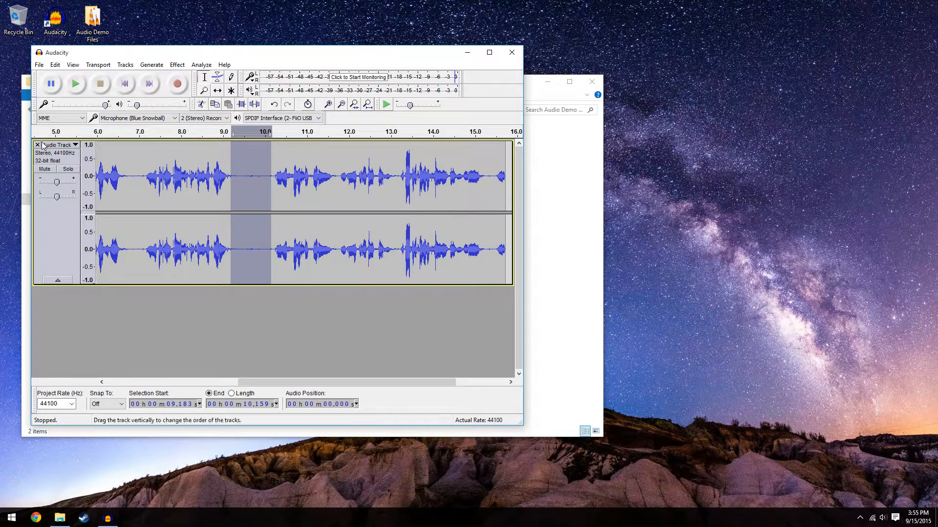
# Step: Import the MySummaryAndReaction audio file as an additional track, and remove that track from the project
pyautogui.click(39, 66)
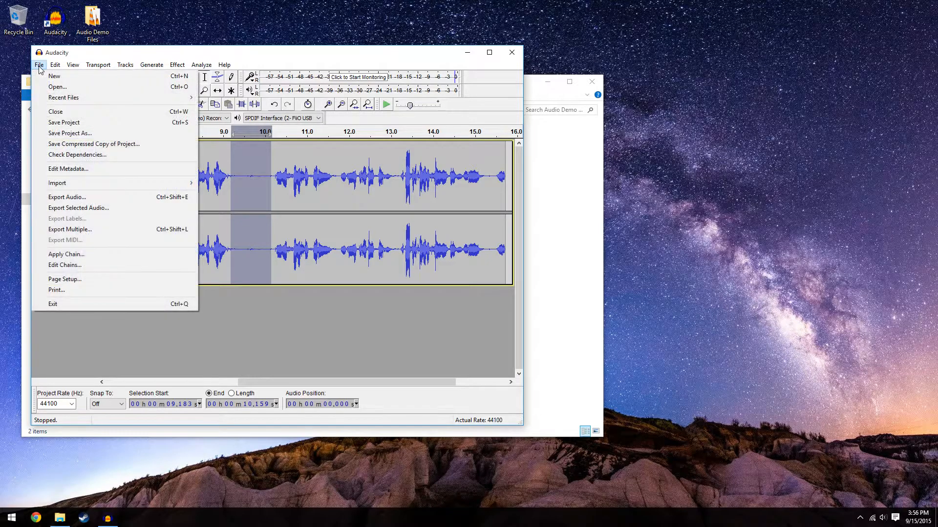
pyautogui.moveTo(118, 184)
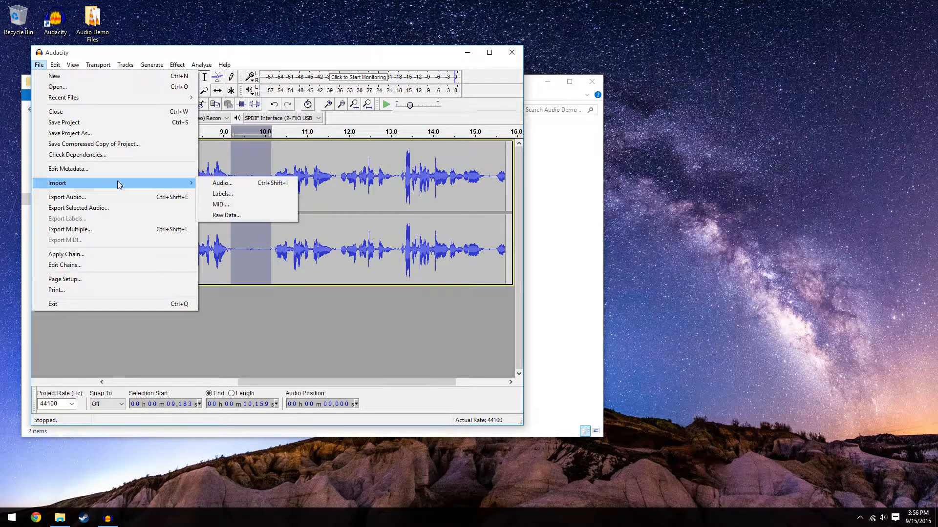
pyautogui.click(224, 184)
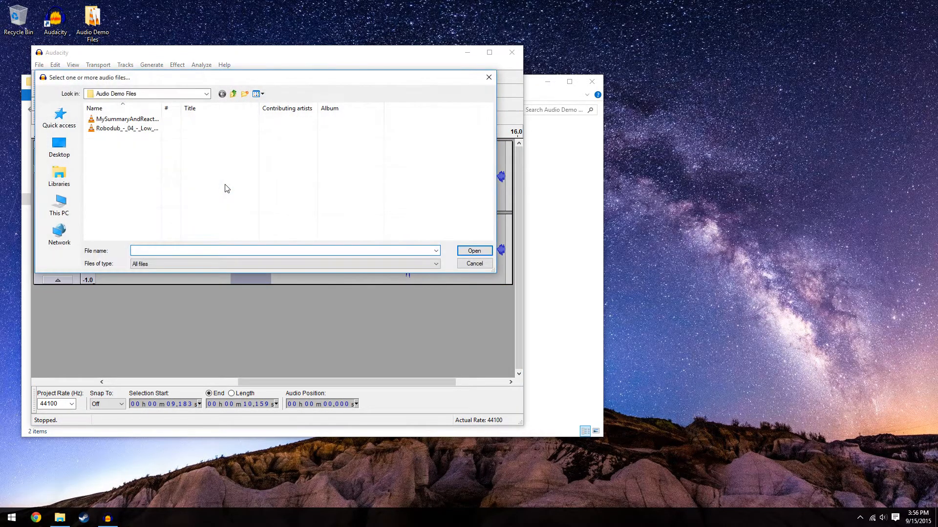
pyautogui.click(128, 119)
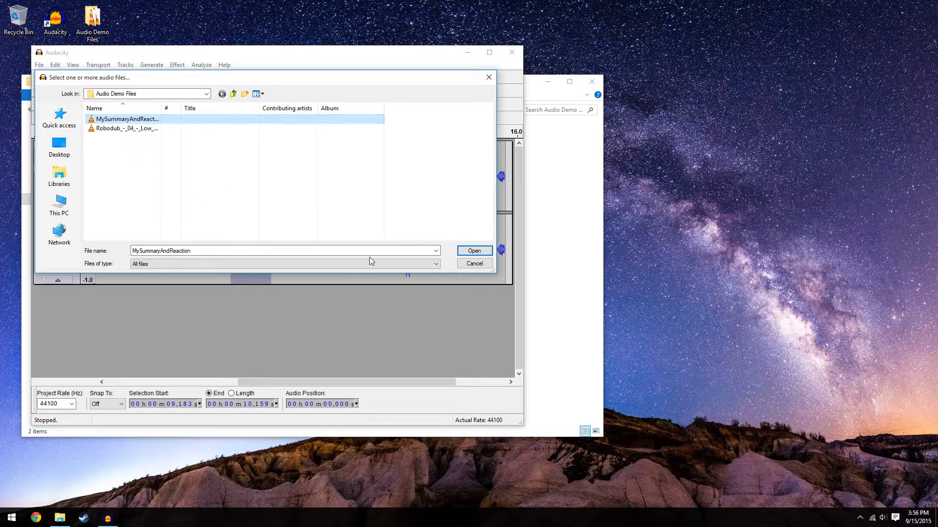
pyautogui.click(474, 251)
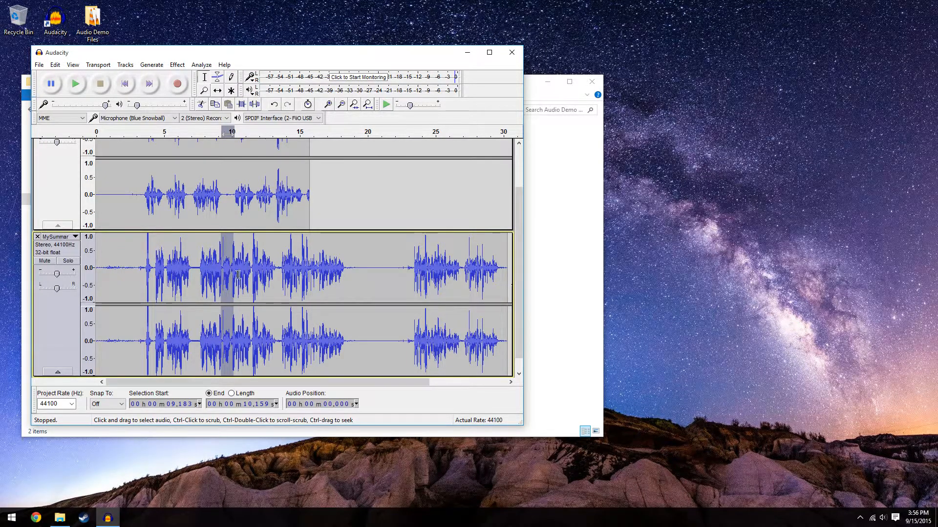
pyautogui.click(37, 237)
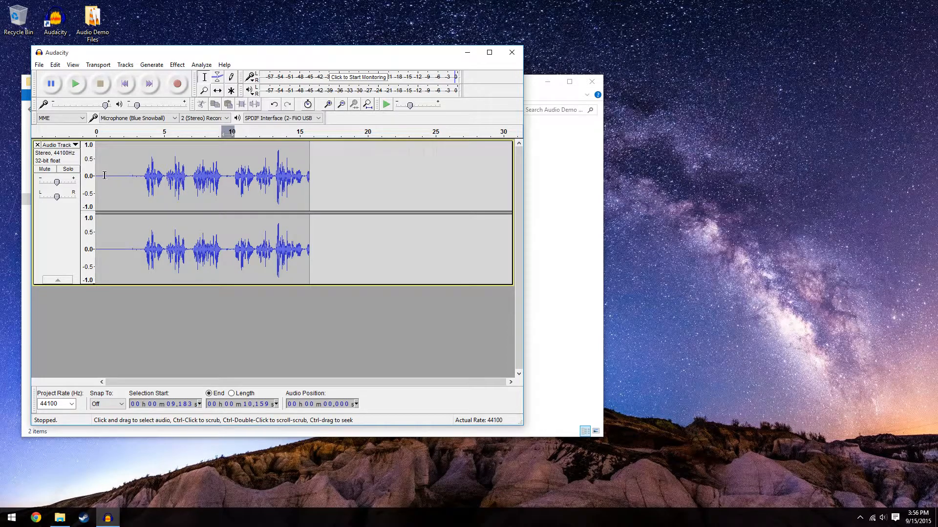
# Step: Select the silence before the speech in the recorded track, then the pause from about 9.3 to 10.2 seconds
pyautogui.moveTo(100, 176); pyautogui.dragTo(141, 180)
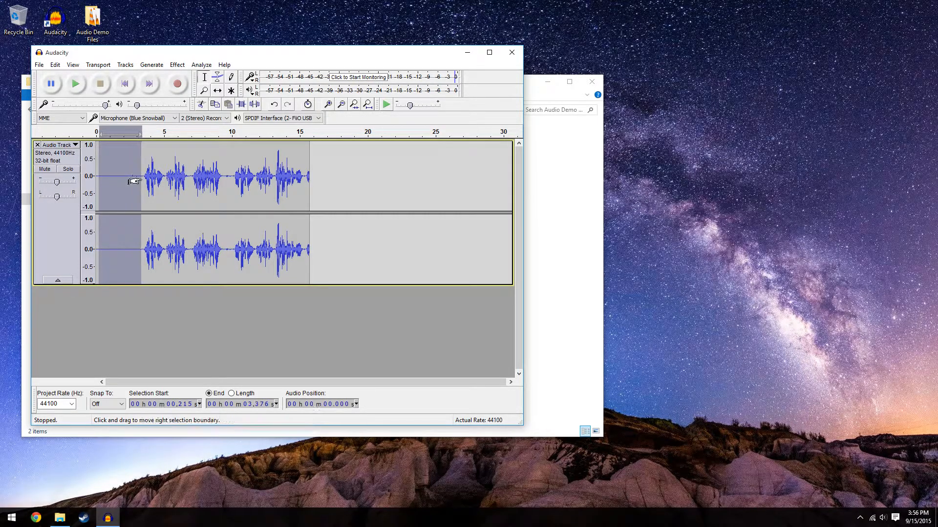
pyautogui.moveTo(222, 178); pyautogui.dragTo(234, 180)
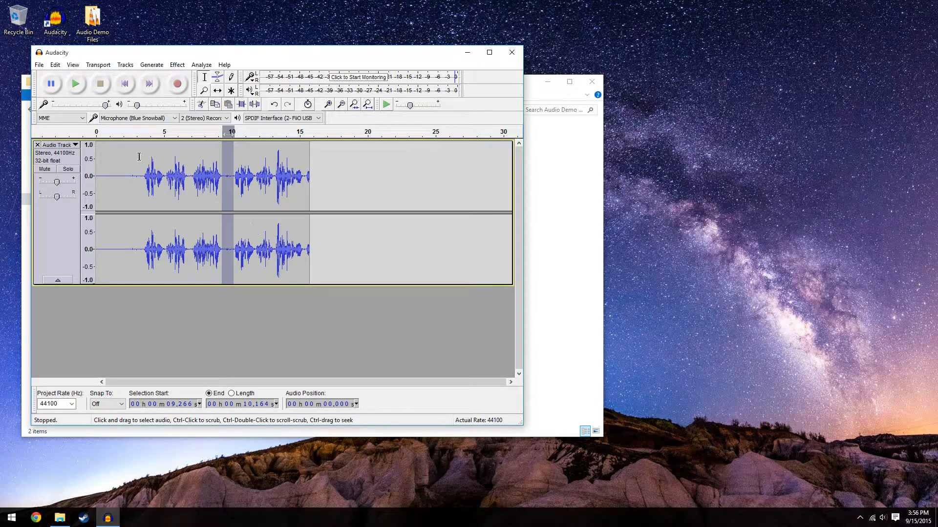
# Step: Import the Robodub_-_04_-_Low_Frequency_Isolation audio file as a music track below the voice recording
pyautogui.click(39, 65)
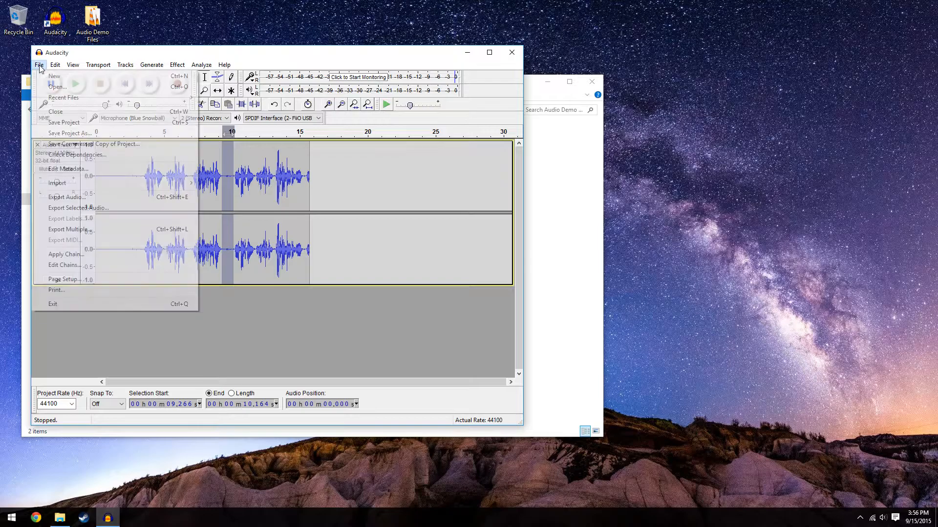
pyautogui.moveTo(87, 183)
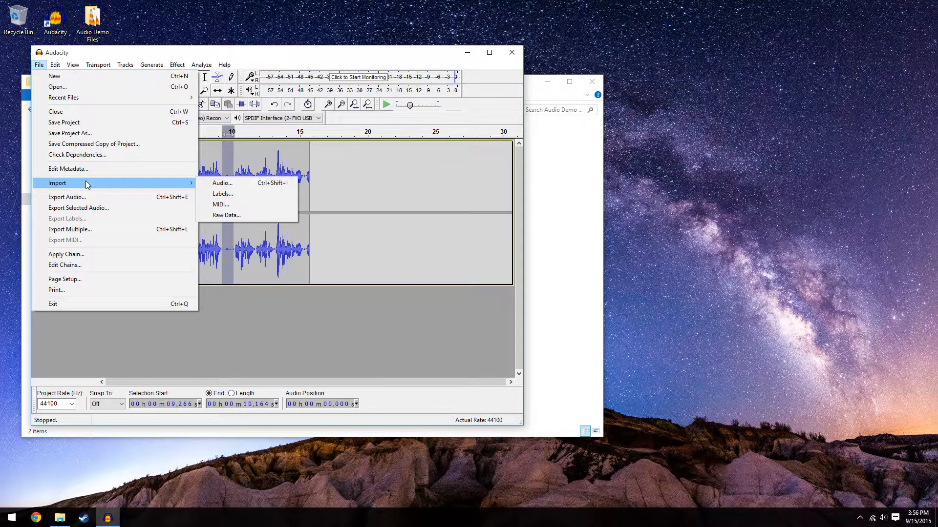
pyautogui.click(219, 186)
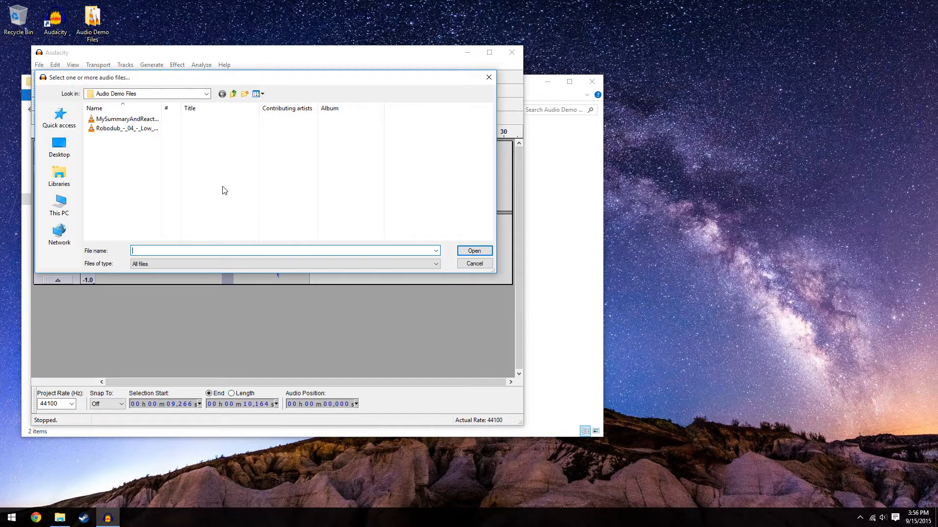
pyautogui.click(142, 129)
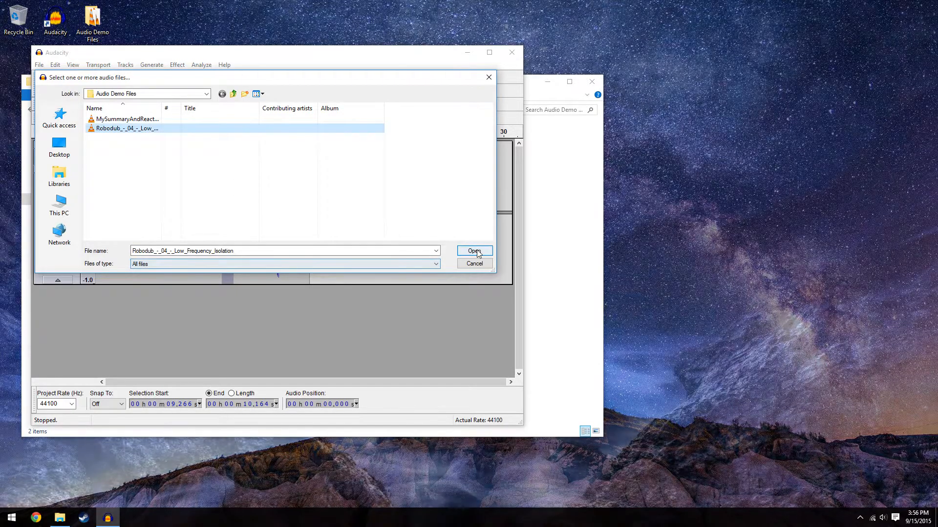
pyautogui.click(475, 251)
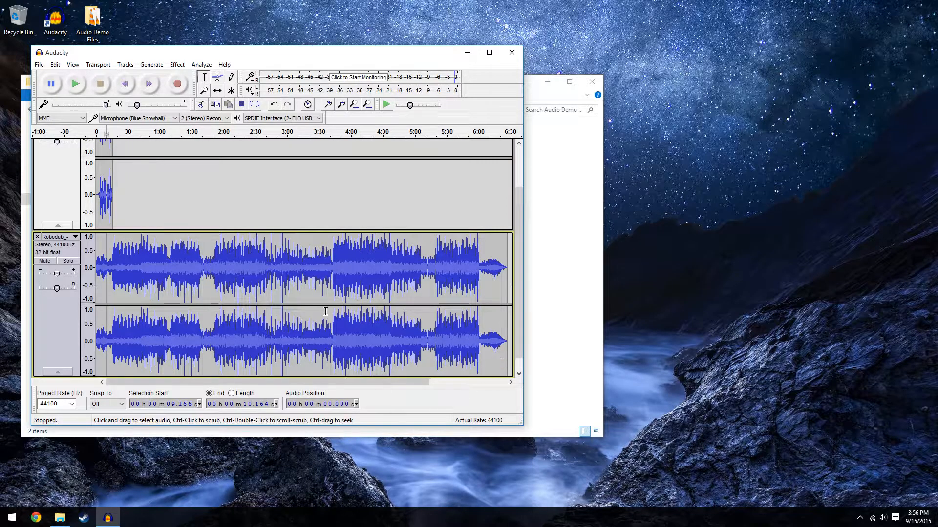
pyautogui.moveTo(303, 382)
pyautogui.mouseDown()
pyautogui.moveTo(332, 382)
pyautogui.moveTo(301, 382)
pyautogui.mouseUp()
pyautogui.moveTo(518, 260); pyautogui.dragTo(516, 220)
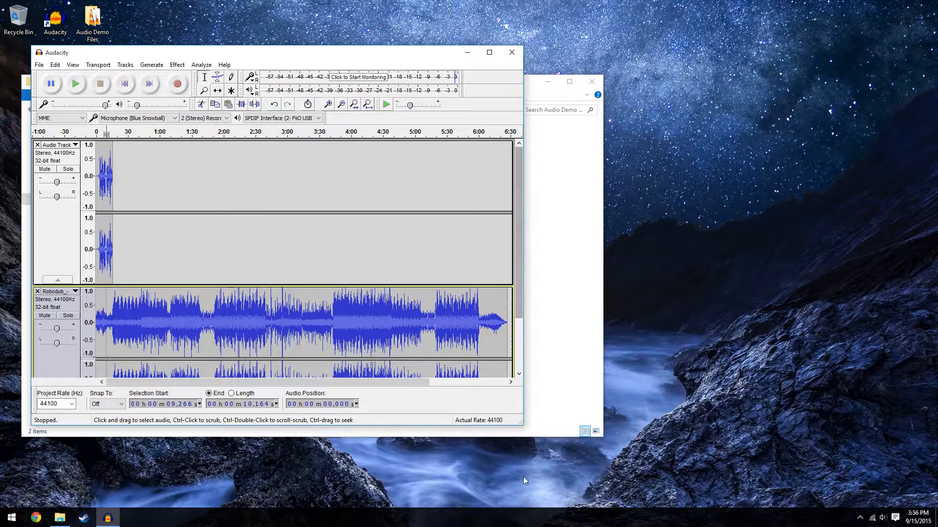
# Step: Maximize the window and zoom in on the selected voice clip until about the first 25 seconds of both tracks fill the view
pyautogui.click(487, 53)
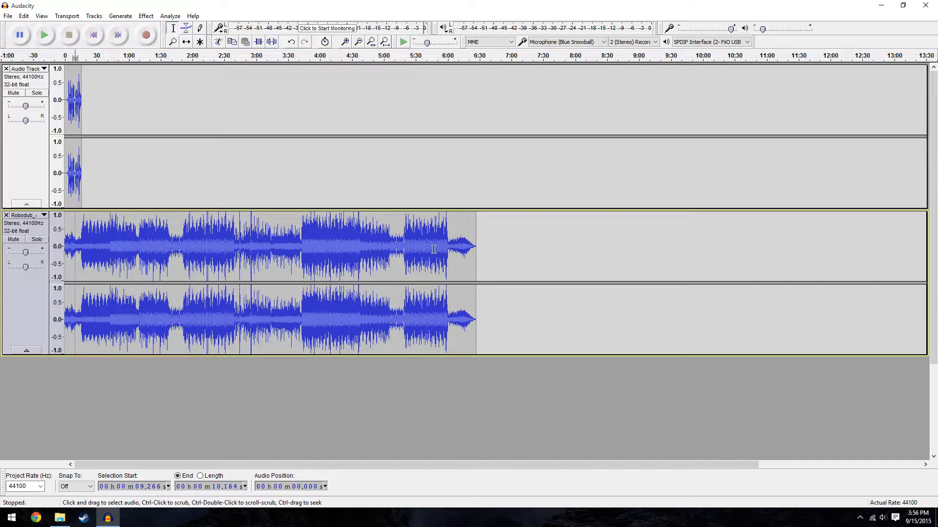
pyautogui.moveTo(68, 114); pyautogui.dragTo(86, 115)
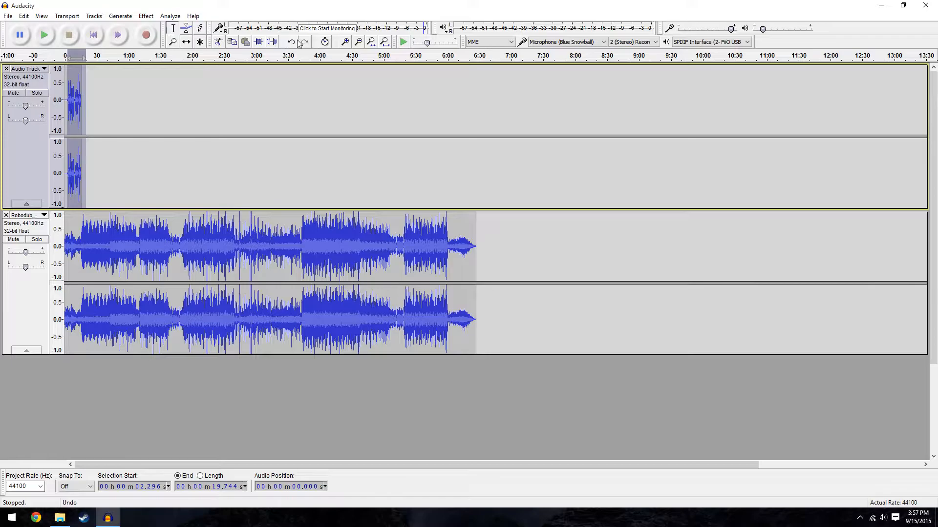
pyautogui.click(345, 42)
pyautogui.click(345, 42)
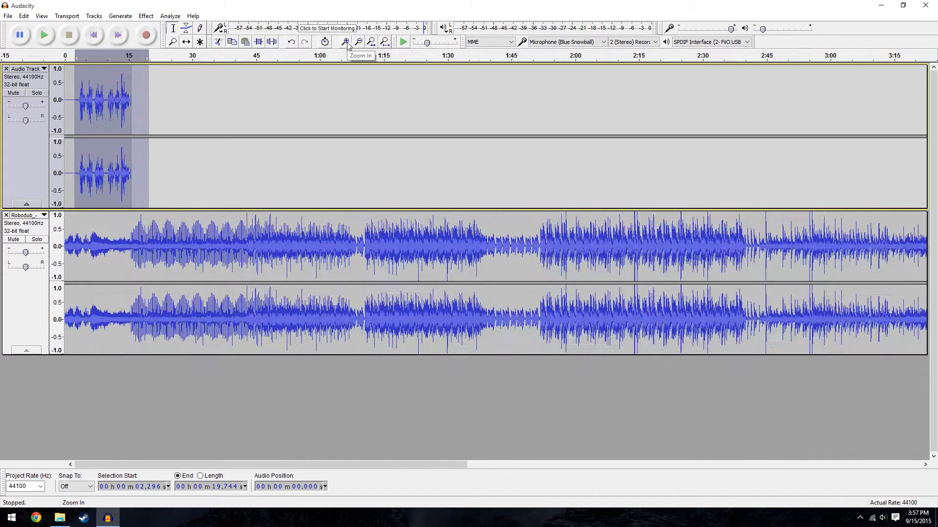
pyautogui.click(345, 42)
pyautogui.click(346, 42)
pyautogui.click(345, 42)
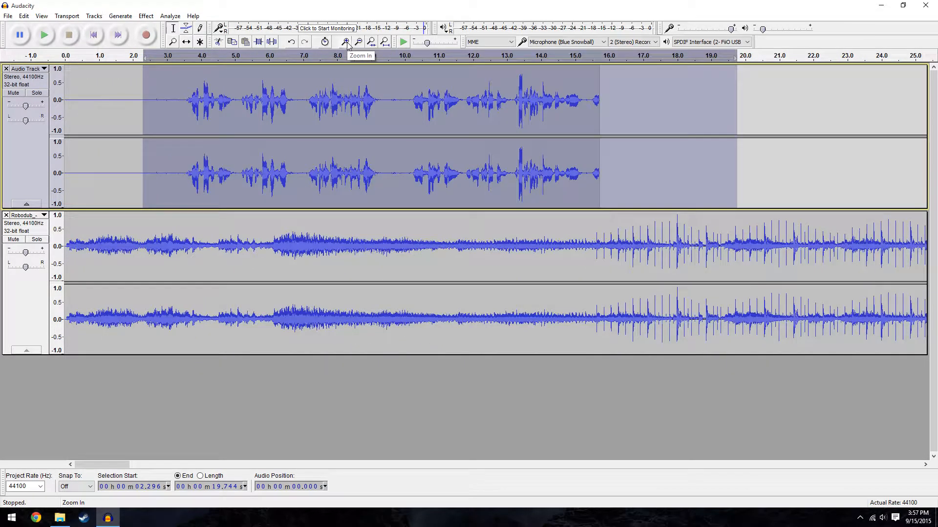
pyautogui.click(345, 42)
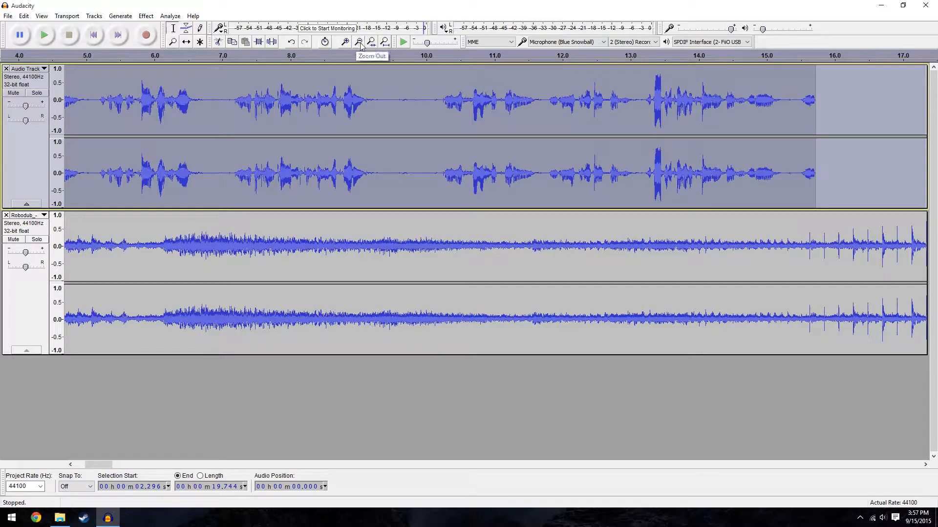
pyautogui.click(358, 42)
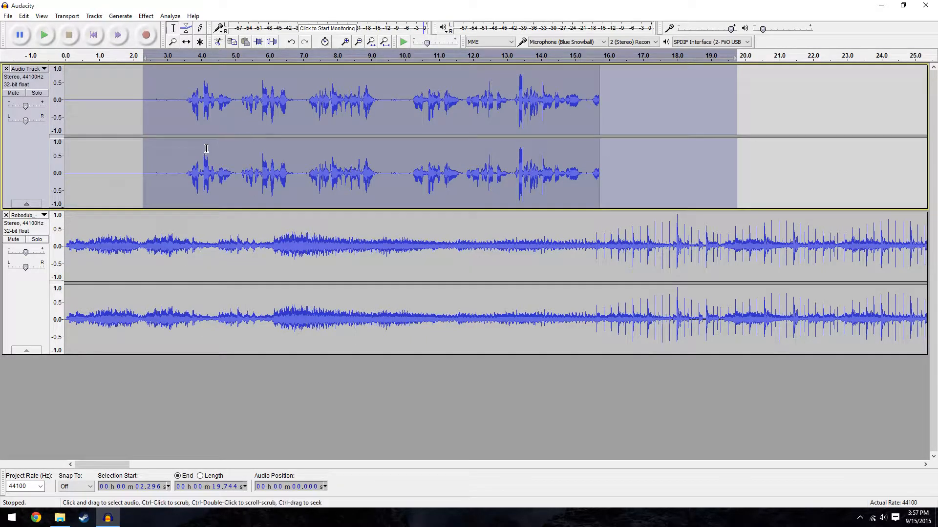
# Step: Play both tracks together from near the beginning and pause playback at about 8 seconds
pyautogui.click(66, 132)
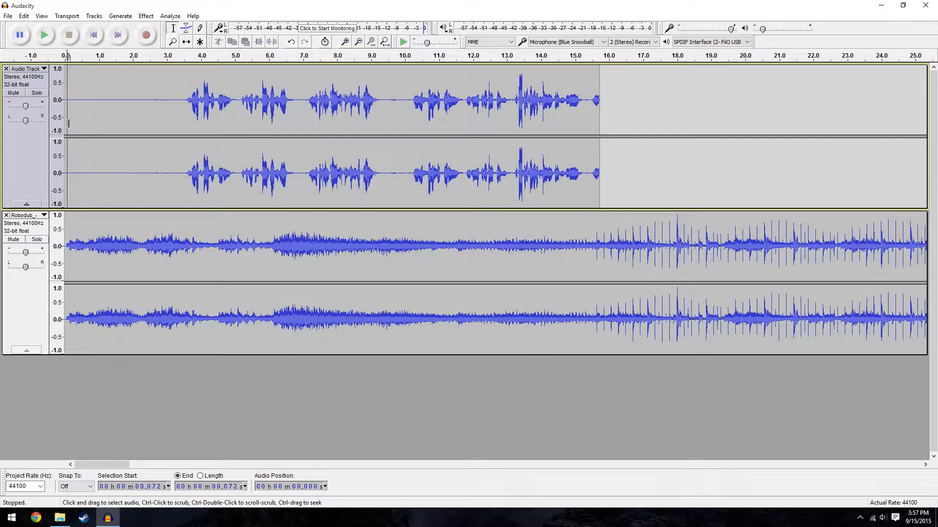
pyautogui.click(44, 35)
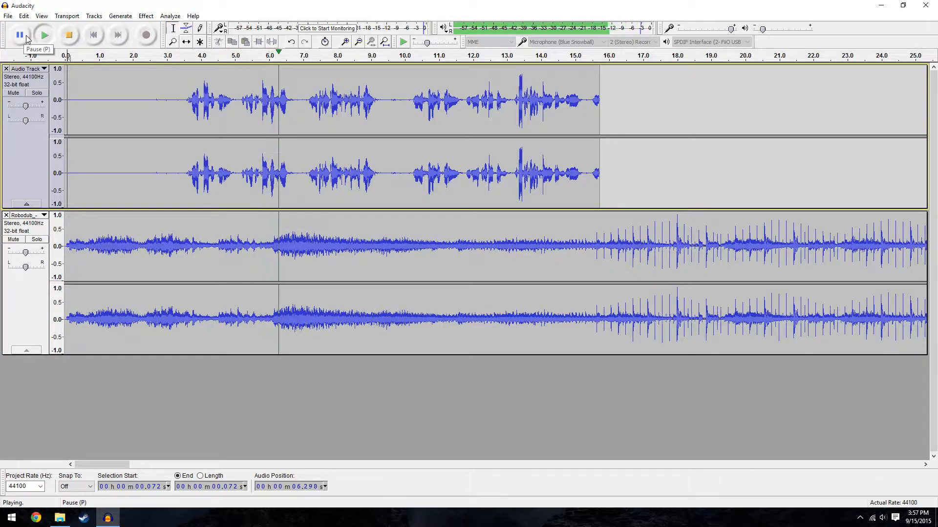
pyautogui.click(27, 39)
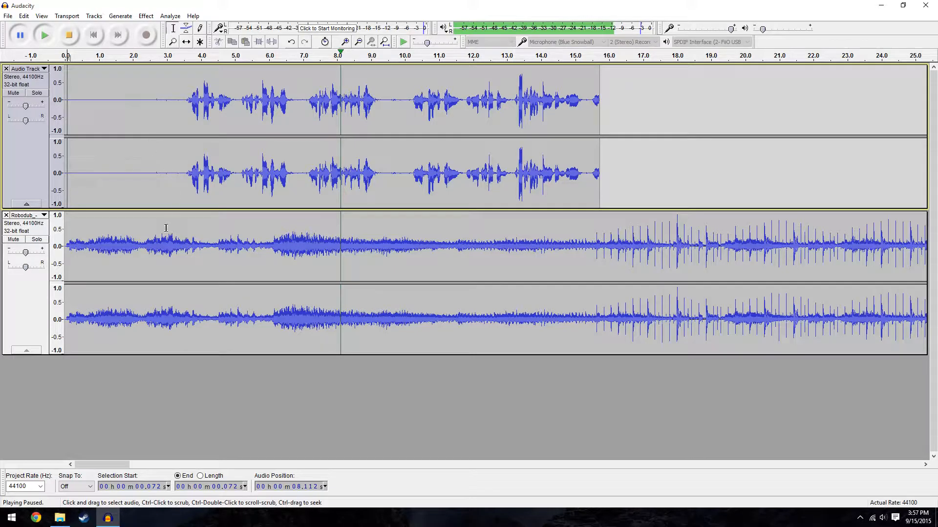
# Step: Try selecting the music track from about 2.8 to 10 seconds, and place the cursor in the voice track at about 10.1 seconds
pyautogui.click(176, 242)
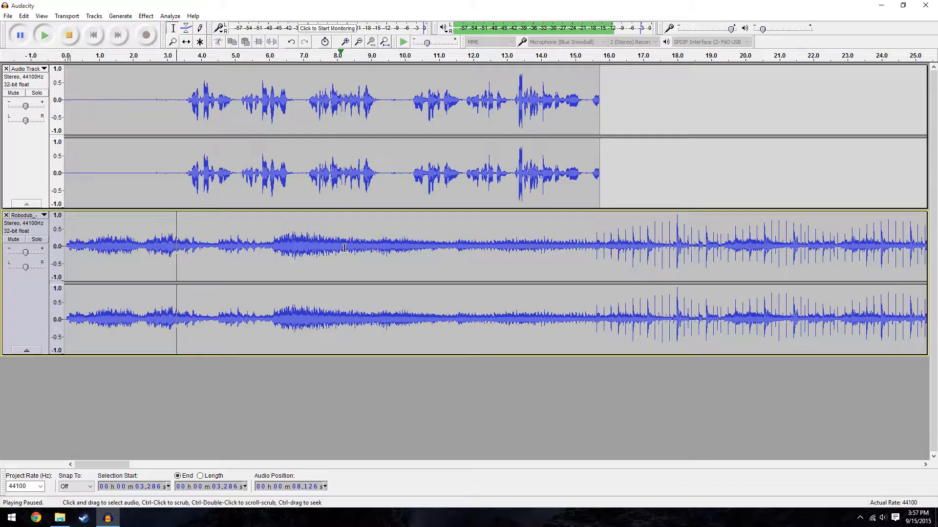
pyautogui.click(398, 248)
pyautogui.moveTo(159, 239); pyautogui.dragTo(403, 244)
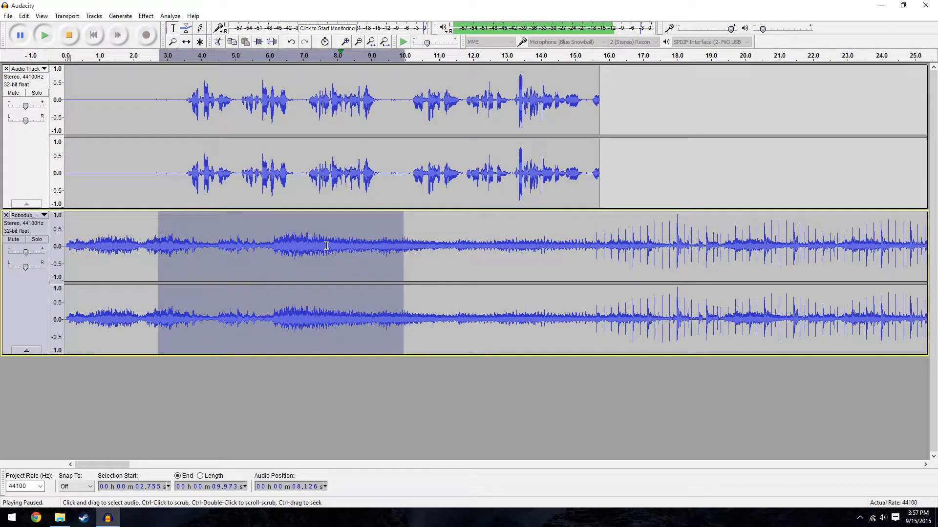
pyautogui.click(184, 240)
pyautogui.click(410, 172)
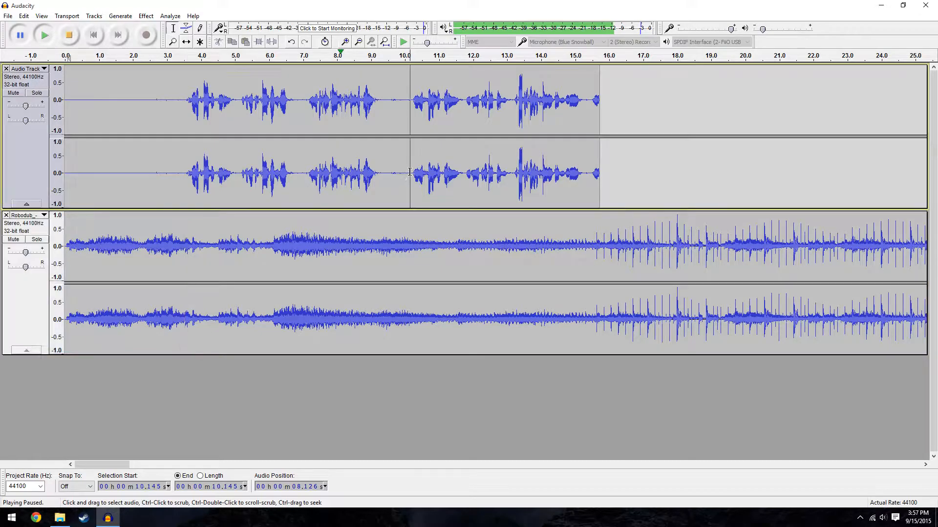
# Step: Stop playback and apply Fade Out to the music track from about 9.8 to 11.2 seconds
pyautogui.moveTo(416, 173); pyautogui.dragTo(537, 190)
pyautogui.click(403, 247)
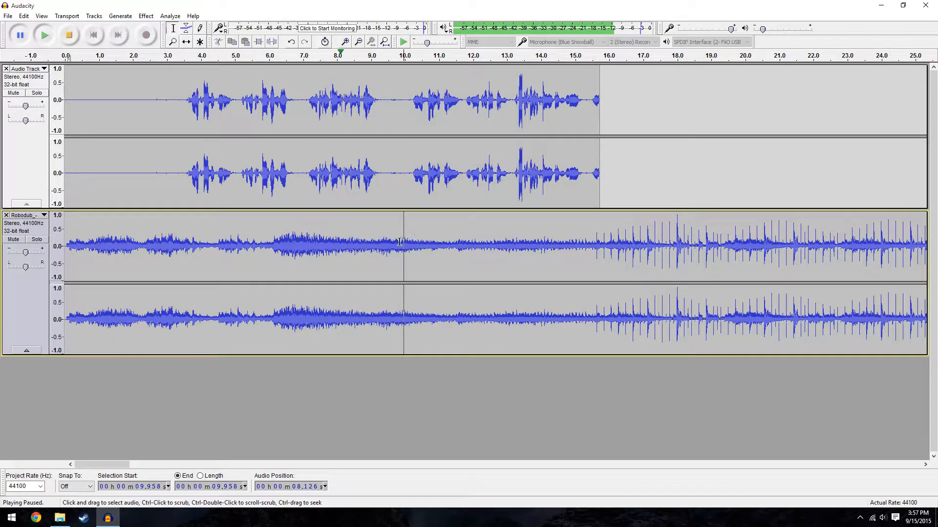
pyautogui.click(396, 247)
pyautogui.click(402, 244)
pyautogui.click(399, 241)
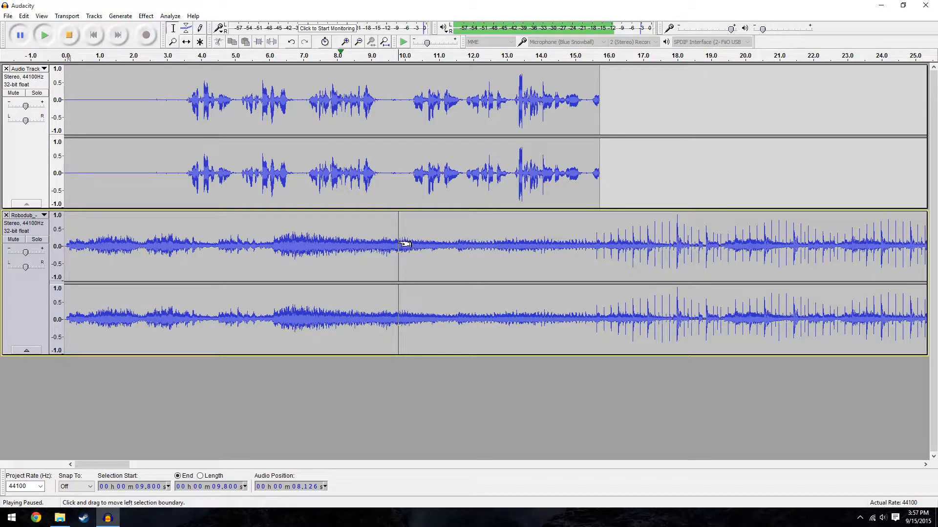
pyautogui.moveTo(405, 244); pyautogui.dragTo(444, 244)
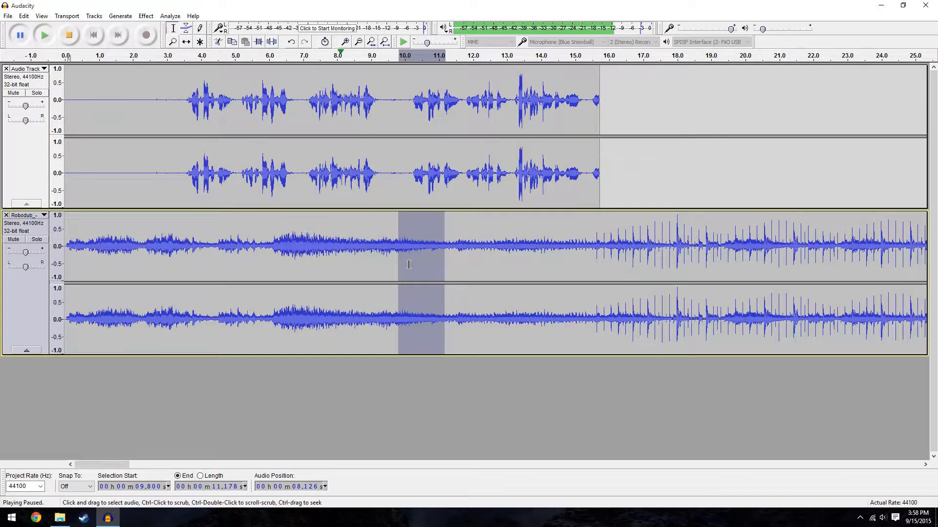
pyautogui.click(69, 35)
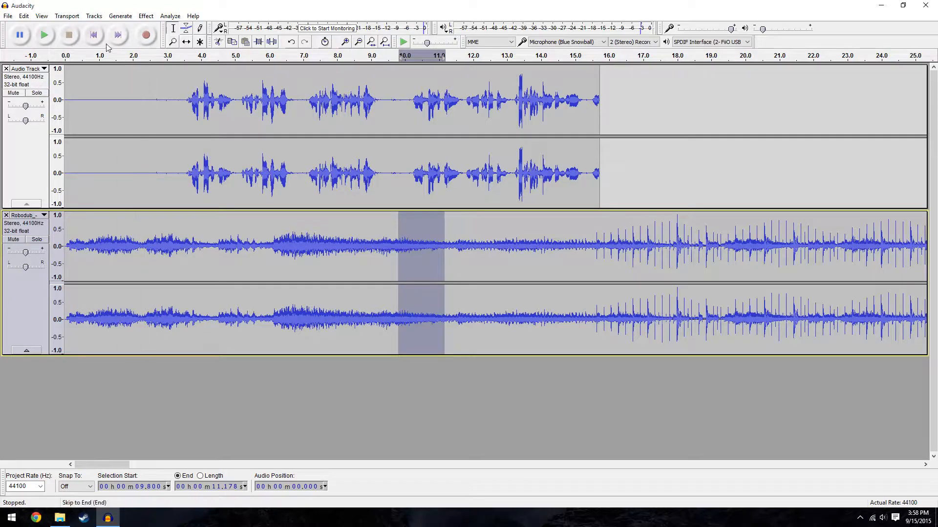
pyautogui.click(146, 16)
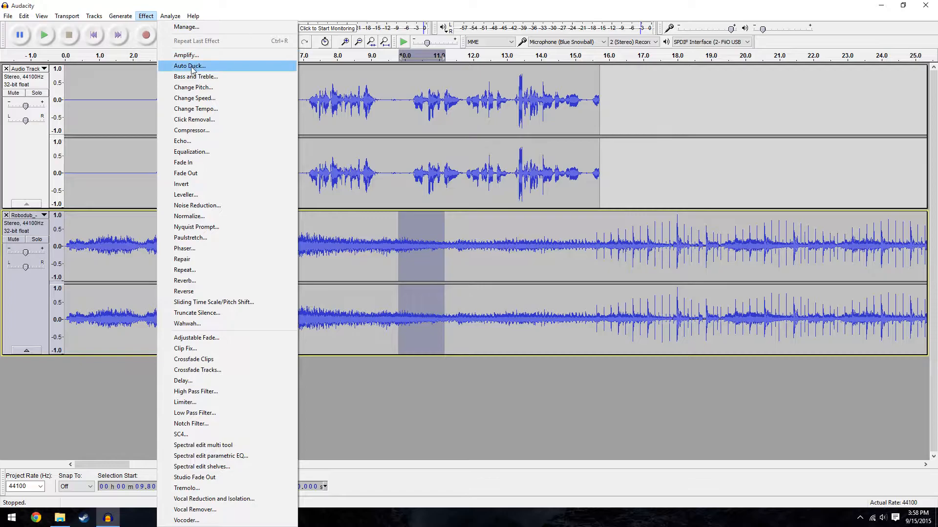
pyautogui.click(194, 175)
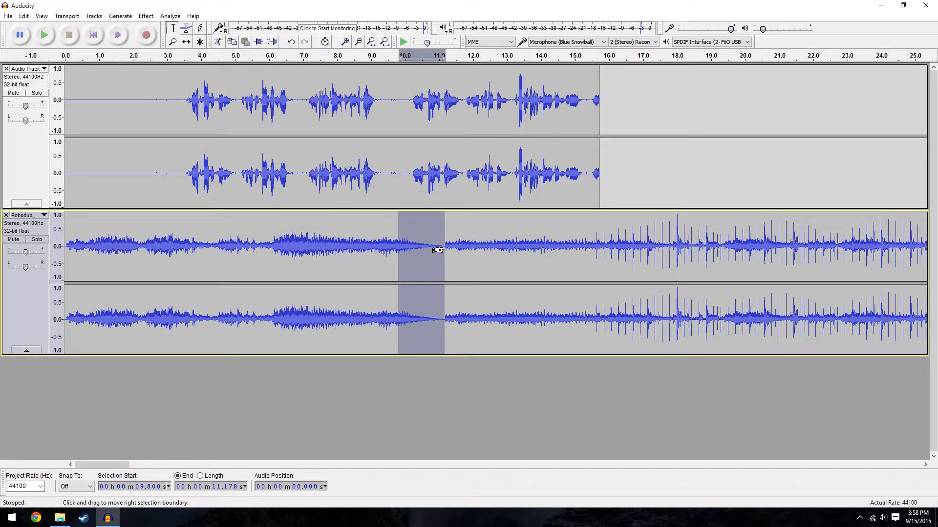
# Step: Silence the music track from the end of the fade-out at about 11.1 seconds to about 15.8 seconds
pyautogui.moveTo(444, 249); pyautogui.dragTo(514, 248)
pyautogui.click(476, 265)
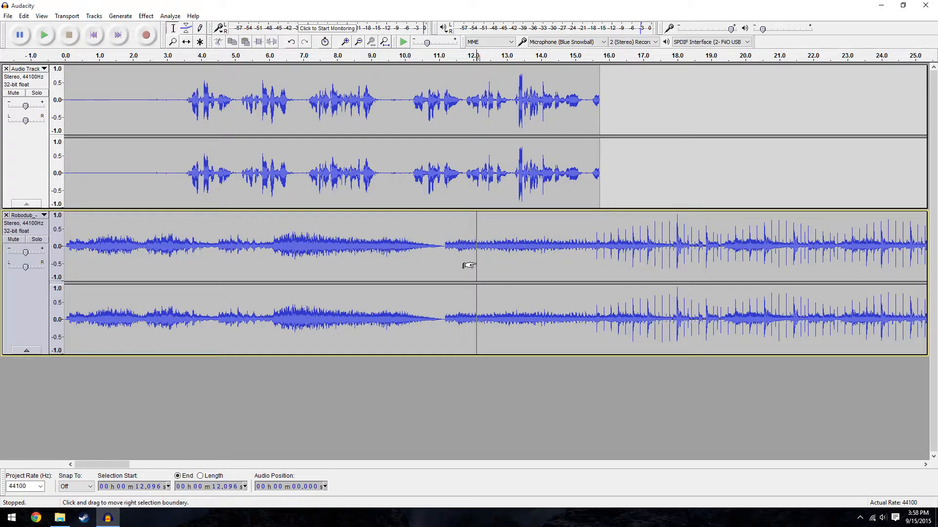
pyautogui.moveTo(444, 247); pyautogui.dragTo(565, 254)
pyautogui.click(444, 246)
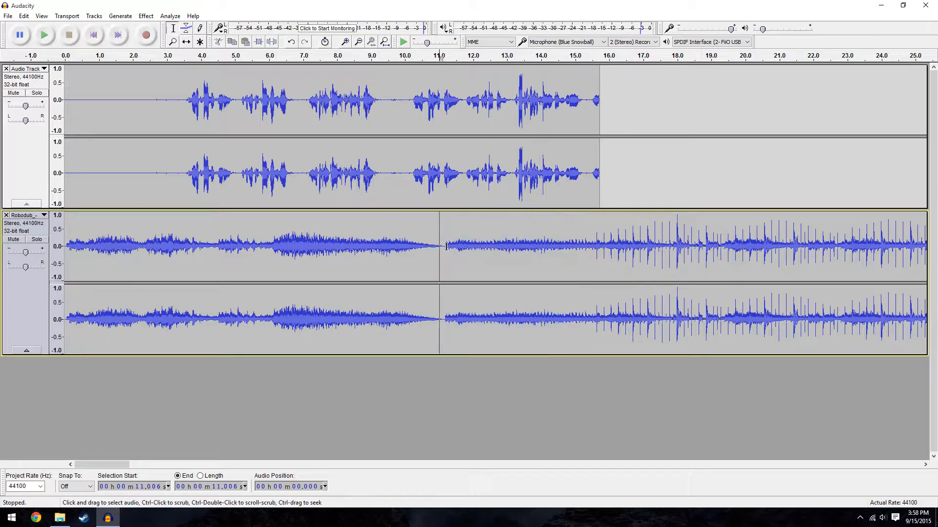
pyautogui.moveTo(444, 246); pyautogui.dragTo(603, 253)
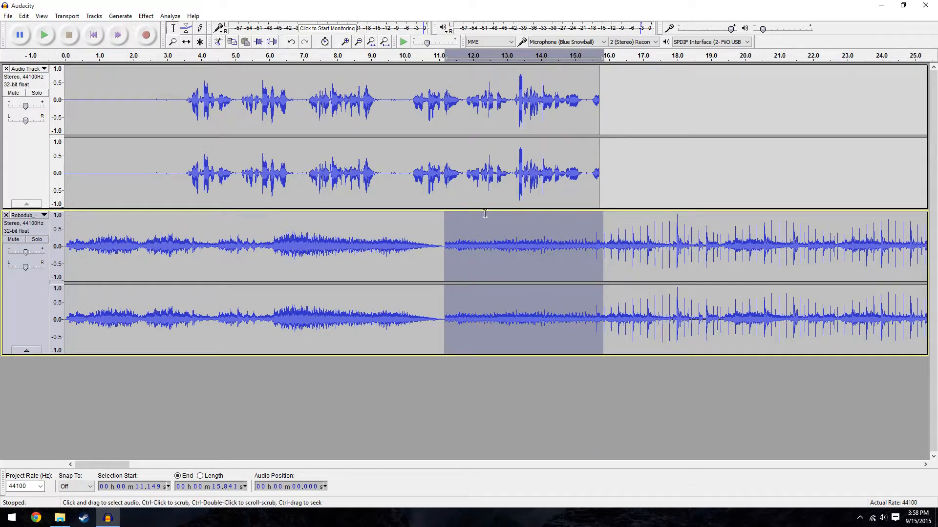
pyautogui.click(272, 42)
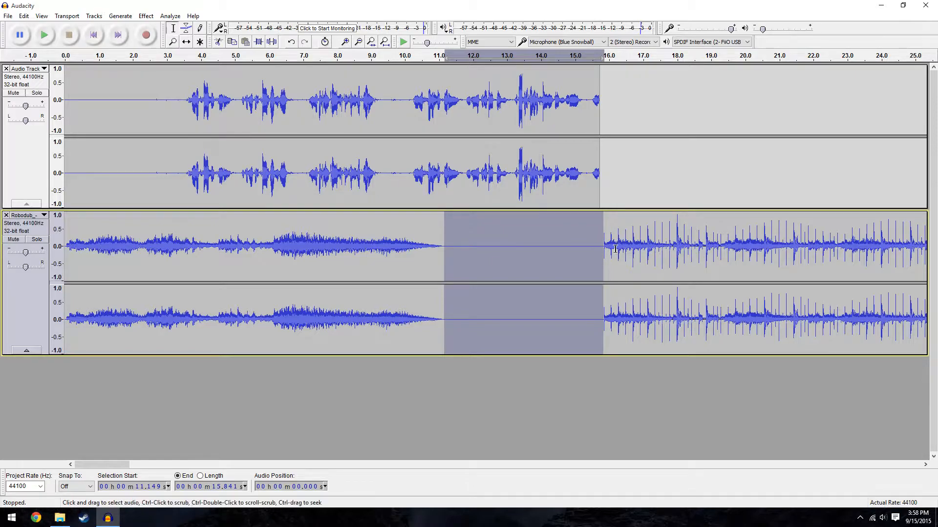
pyautogui.click(575, 284)
pyautogui.click(445, 247)
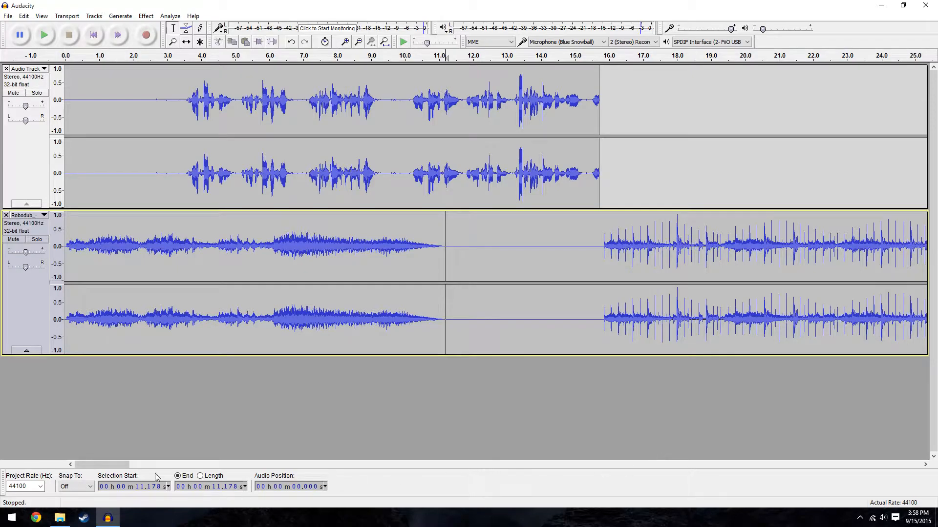
# Step: Apply Fade In to the music track from the end of the silence at about 15.8 seconds to about 20.4 seconds
pyautogui.moveTo(106, 464)
pyautogui.mouseDown()
pyautogui.moveTo(146, 462)
pyautogui.moveTo(122, 464)
pyautogui.mouseUp()
pyautogui.moveTo(240, 244); pyautogui.dragTo(395, 254)
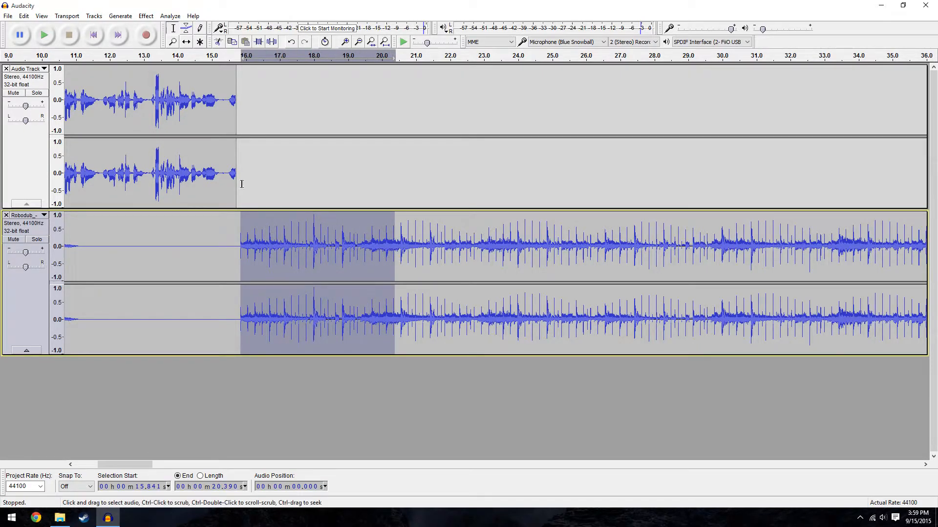
pyautogui.click(147, 16)
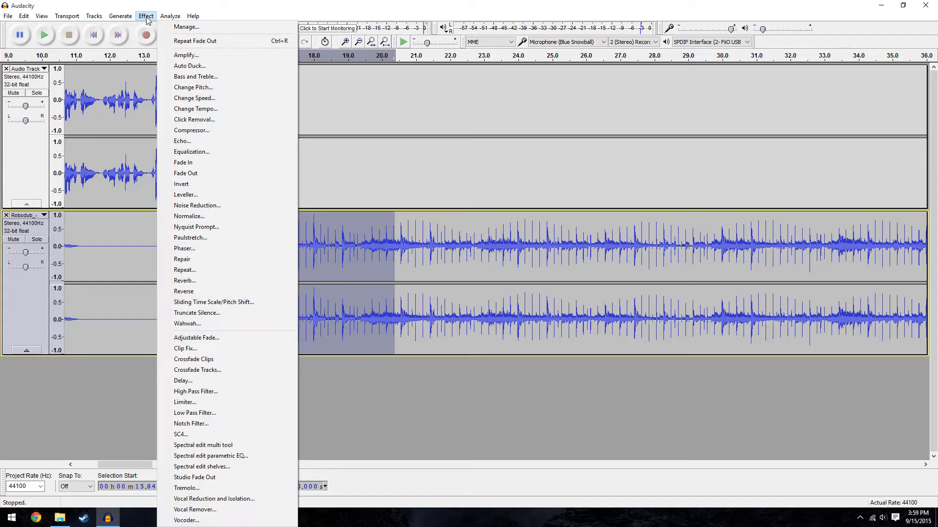
pyautogui.click(188, 165)
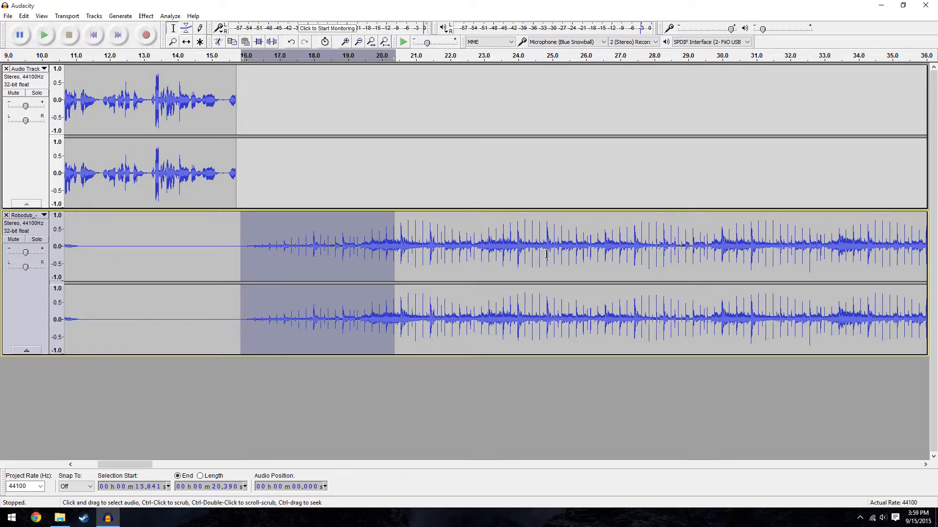
# Step: Cut the music track from about 25.8 seconds to 2 minutes 21.8 seconds
pyautogui.moveTo(581, 250); pyautogui.dragTo(936, 251)
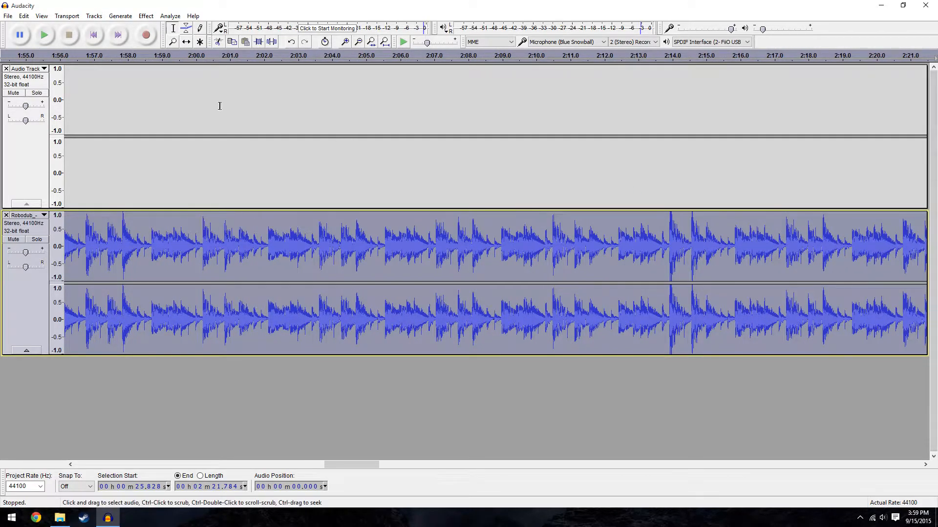
pyautogui.click(218, 43)
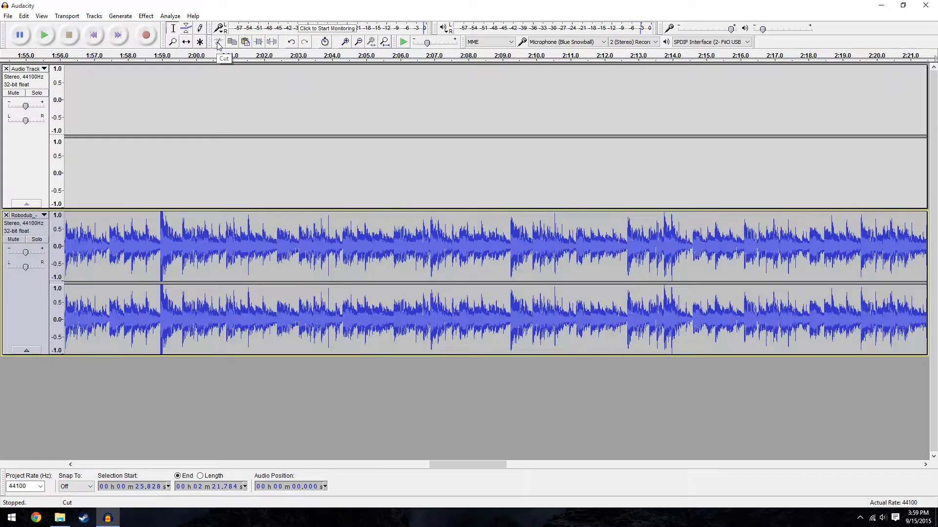
pyautogui.moveTo(464, 464); pyautogui.dragTo(56, 446)
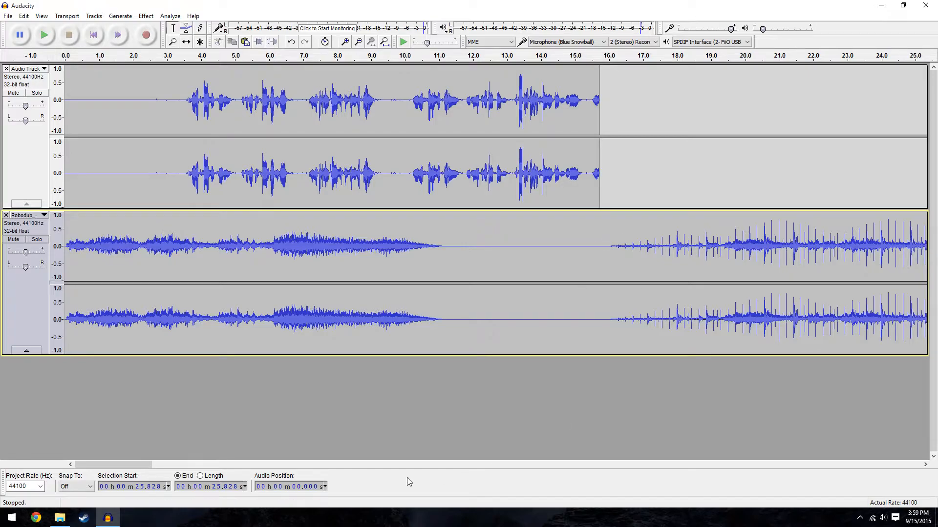
# Step: Cut four more sections of the music track starting between about 26 and 27 seconds, the last running from about 26.4 to 40.6 seconds
pyautogui.moveTo(142, 464); pyautogui.dragTo(227, 417)
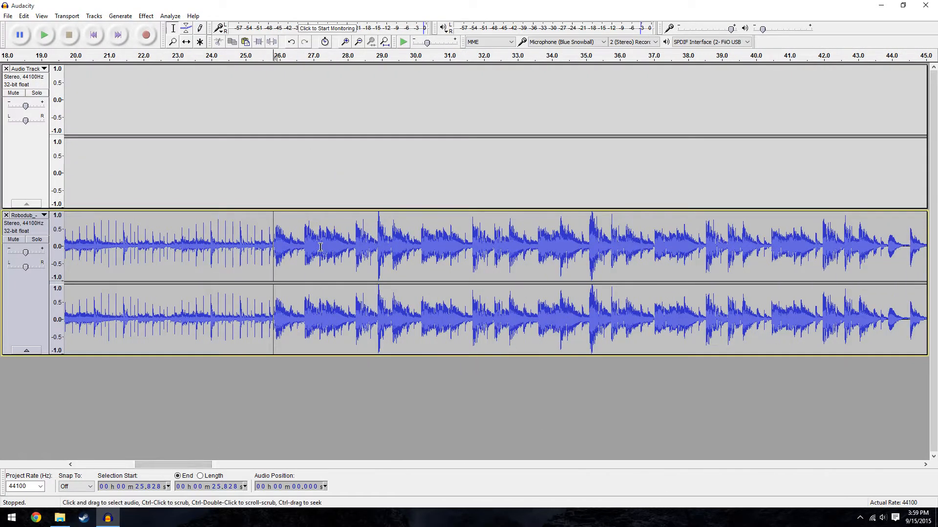
pyautogui.moveTo(320, 248); pyautogui.dragTo(620, 259)
pyautogui.click(219, 41)
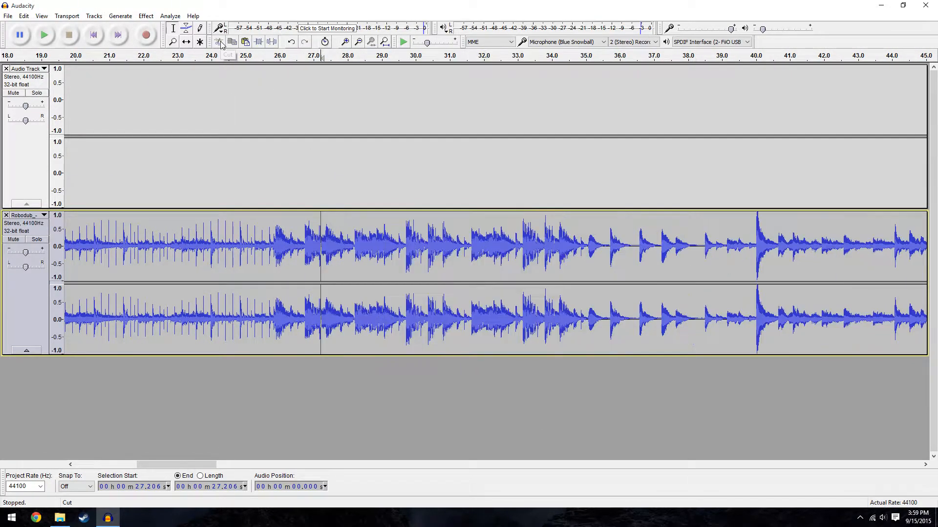
pyautogui.moveTo(315, 264); pyautogui.dragTo(702, 264)
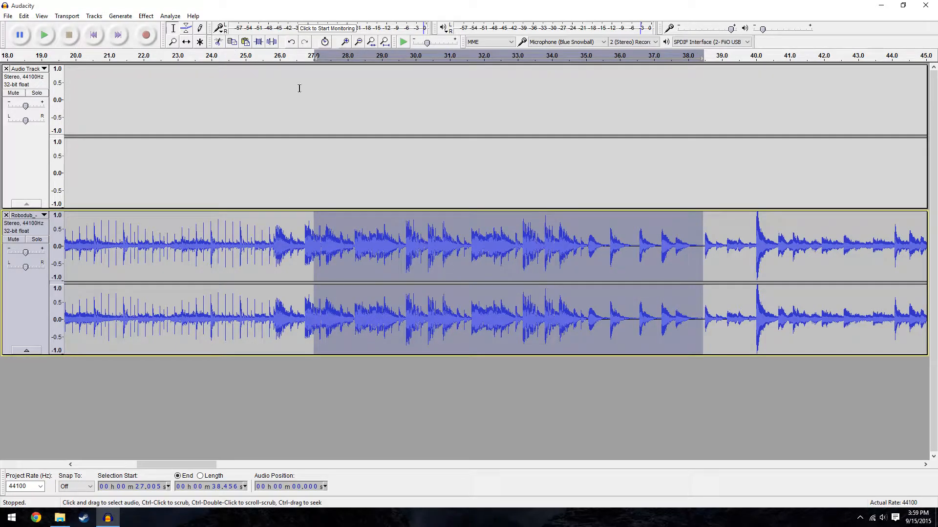
pyautogui.click(219, 42)
pyautogui.moveTo(312, 240); pyautogui.dragTo(864, 244)
pyautogui.click(219, 43)
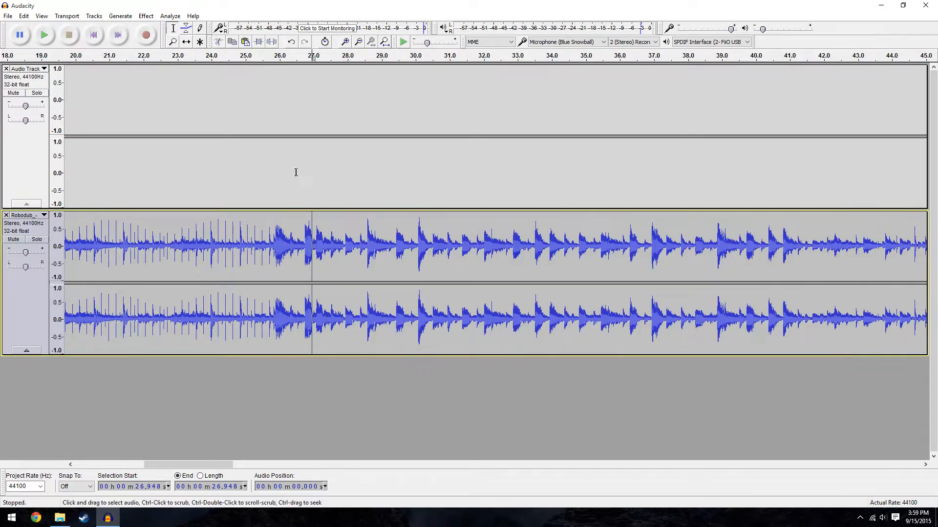
pyautogui.moveTo(292, 247); pyautogui.dragTo(777, 244)
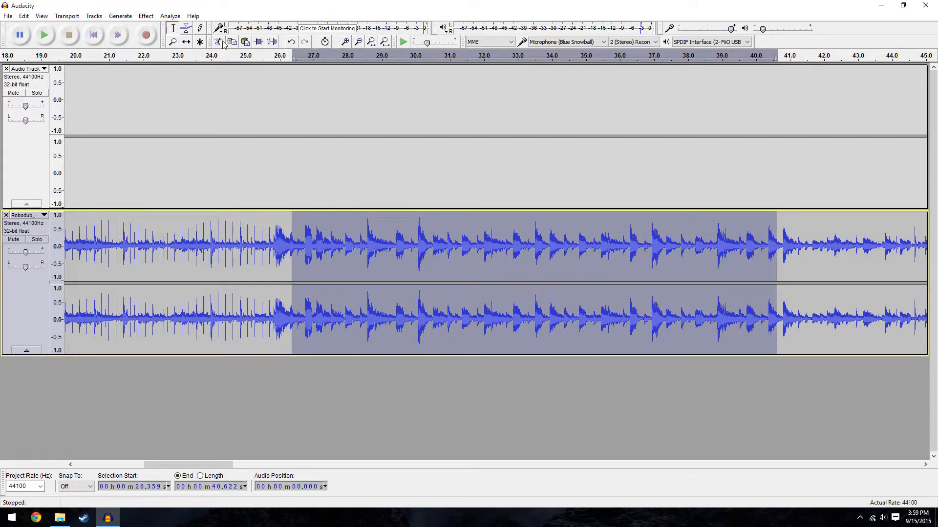
pyautogui.click(219, 41)
# Step: Copy the quiet opening of the voice track from about 0.1 to 2.9 seconds and paste it at about 1.1 seconds
pyautogui.moveTo(227, 469); pyautogui.dragTo(130, 458)
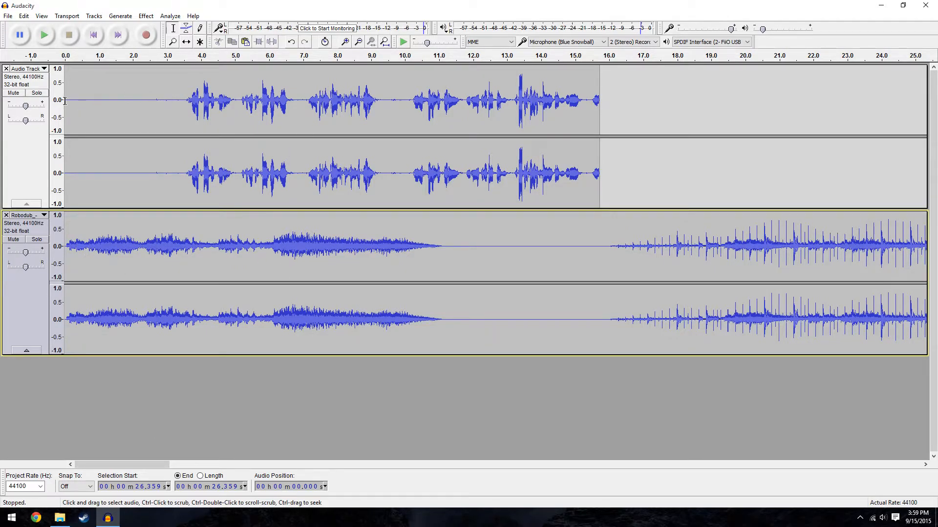
pyautogui.moveTo(69, 103); pyautogui.dragTo(161, 113)
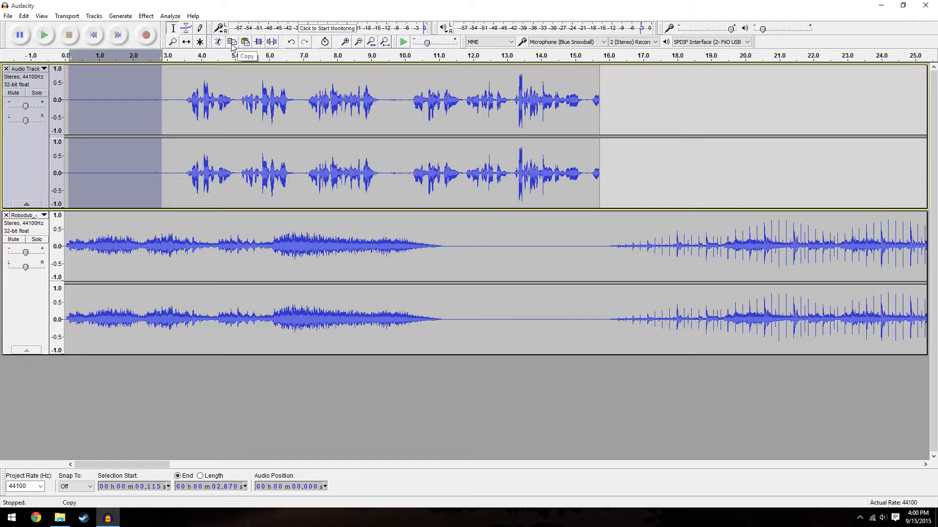
pyautogui.click(102, 100)
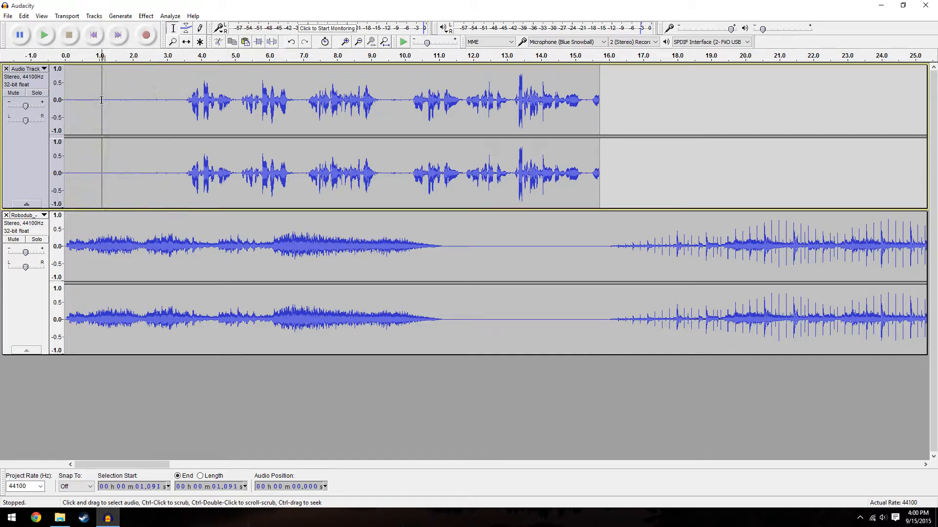
pyautogui.click(245, 41)
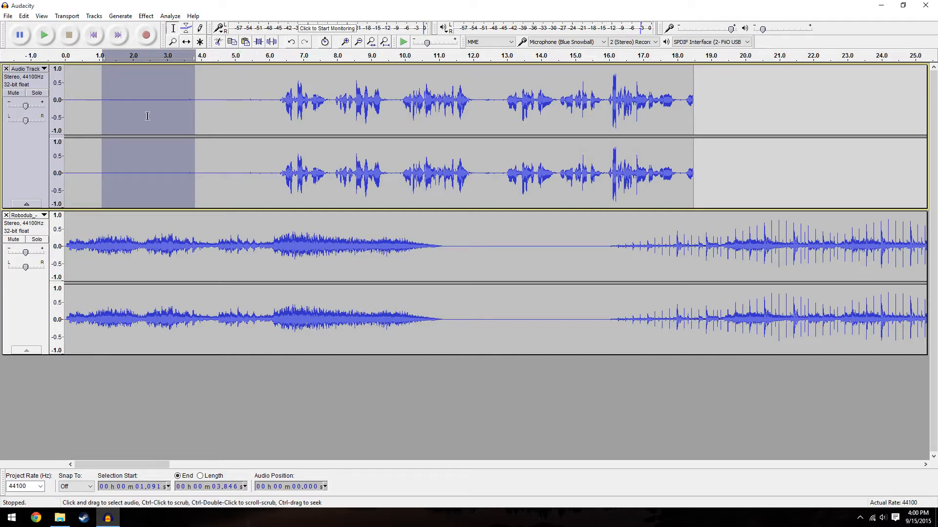
# Step: Paste the copied quiet section into the pause in the voice track at about 12.2 seconds
pyautogui.click(120, 99)
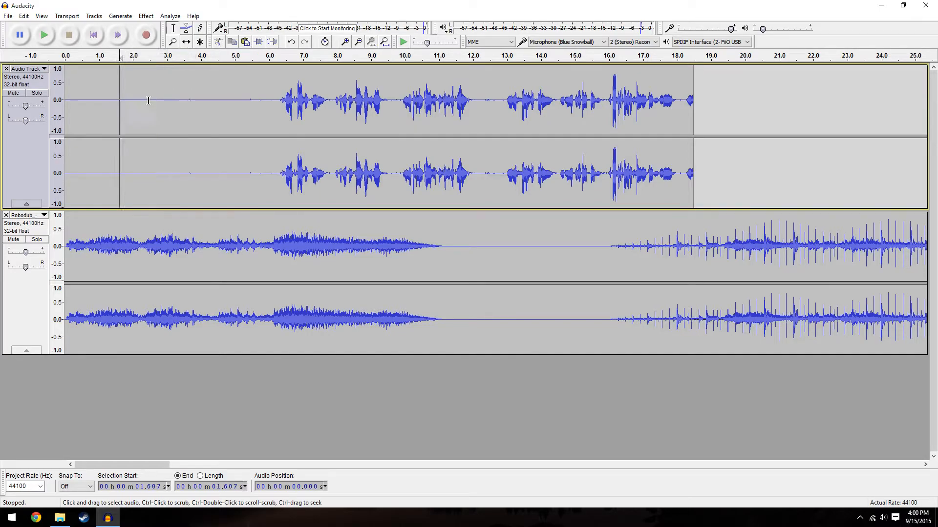
pyautogui.click(481, 99)
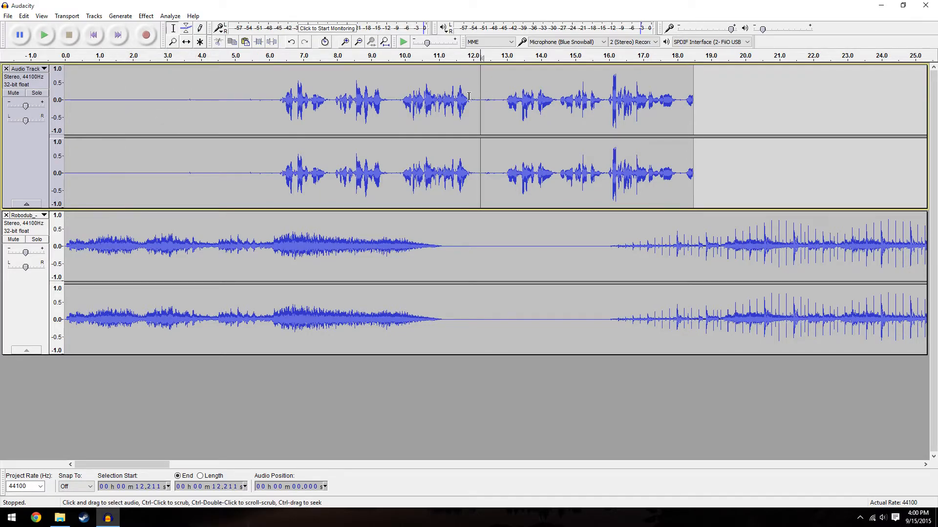
pyautogui.click(245, 42)
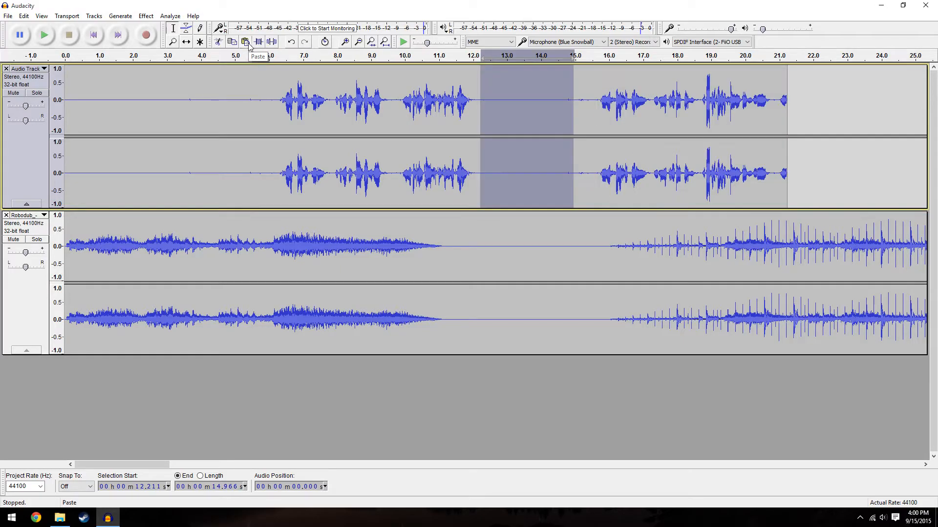
# Step: Cut the part of the voice track's pause from about 13.0 to 14.0 seconds
pyautogui.click(553, 260)
pyautogui.moveTo(506, 172); pyautogui.dragTo(542, 174)
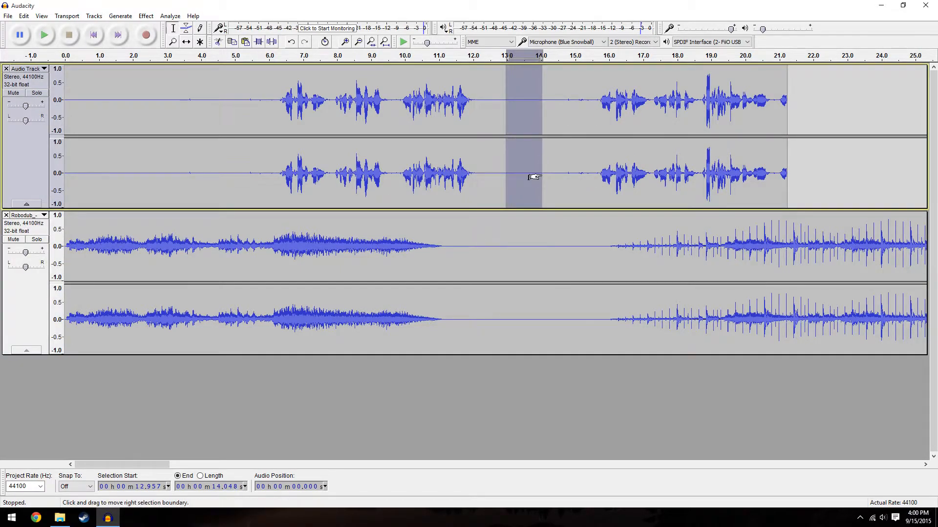
pyautogui.click(218, 42)
pyautogui.click(542, 245)
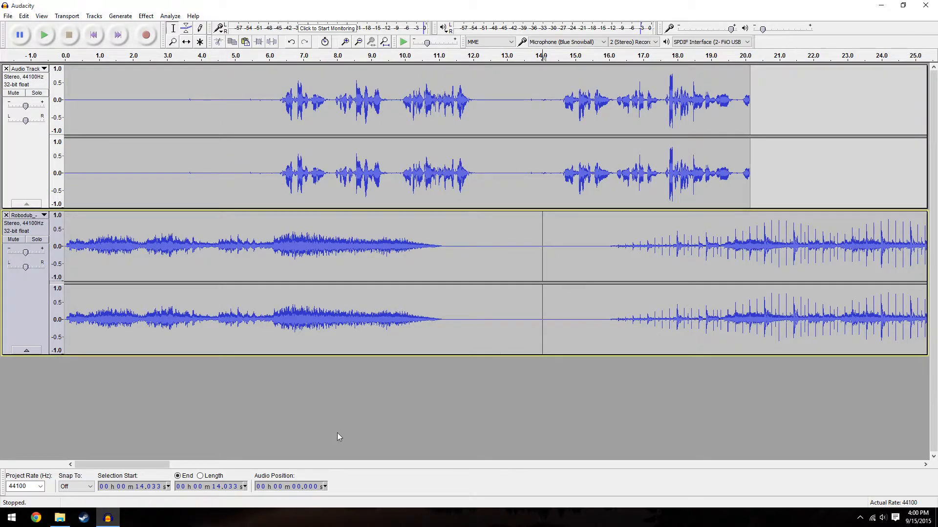
# Step: Amplify the voice track from about 14.4 to 20.1 seconds with clipping allowed
pyautogui.moveTo(107, 462); pyautogui.dragTo(138, 464)
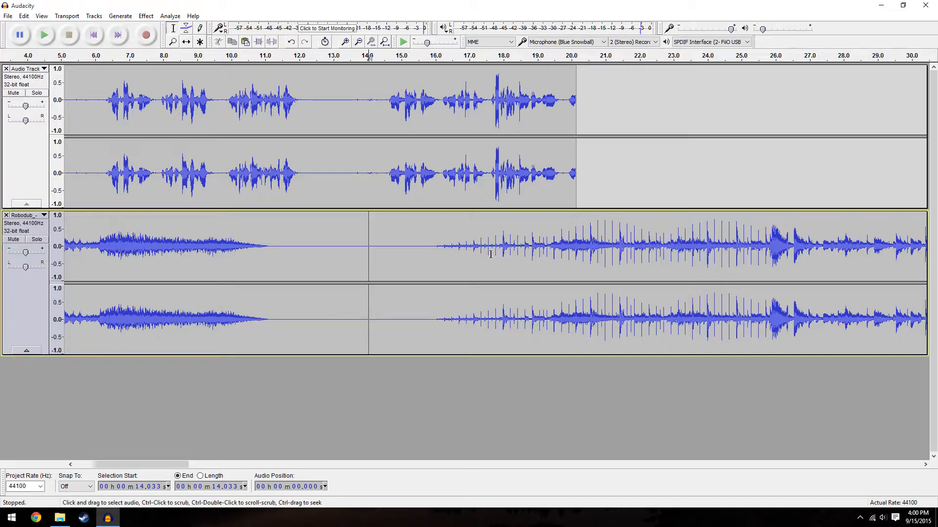
pyautogui.moveTo(134, 466); pyautogui.dragTo(163, 464)
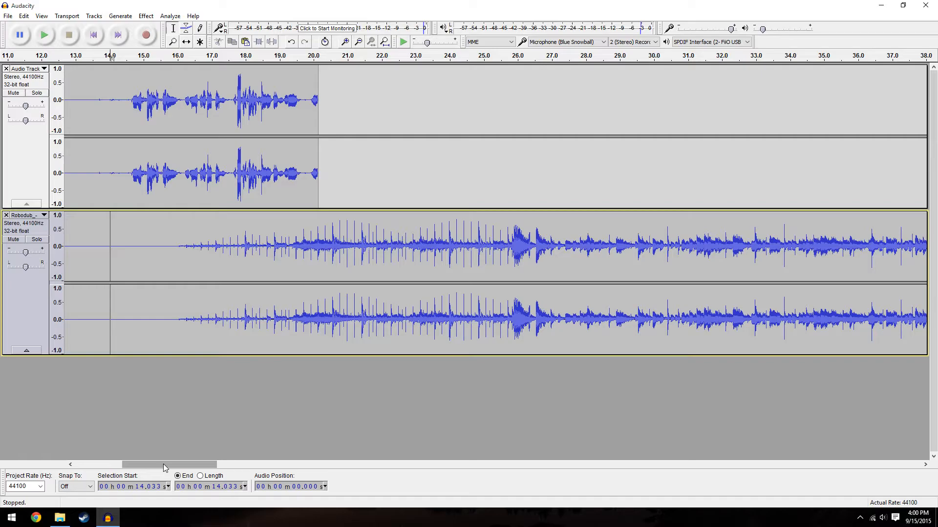
pyautogui.click(112, 99)
pyautogui.moveTo(123, 100); pyautogui.dragTo(318, 103)
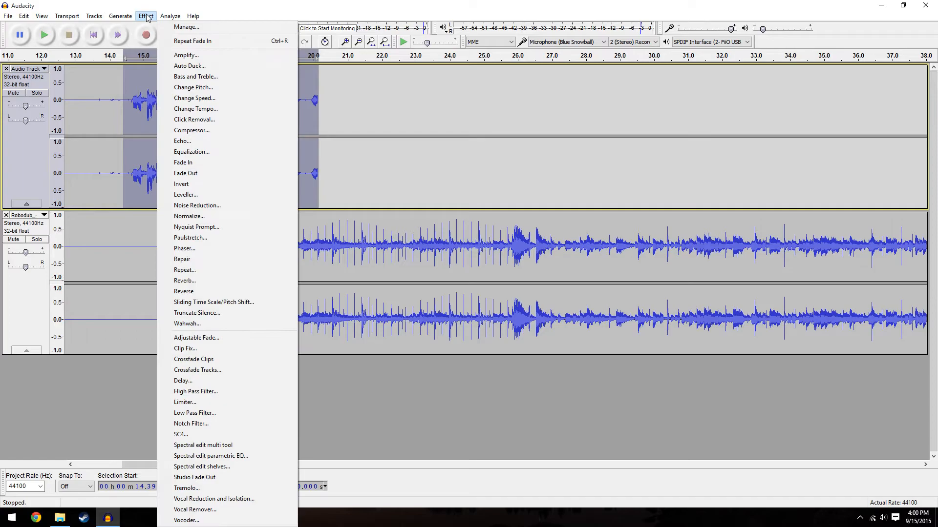
pyautogui.click(181, 55)
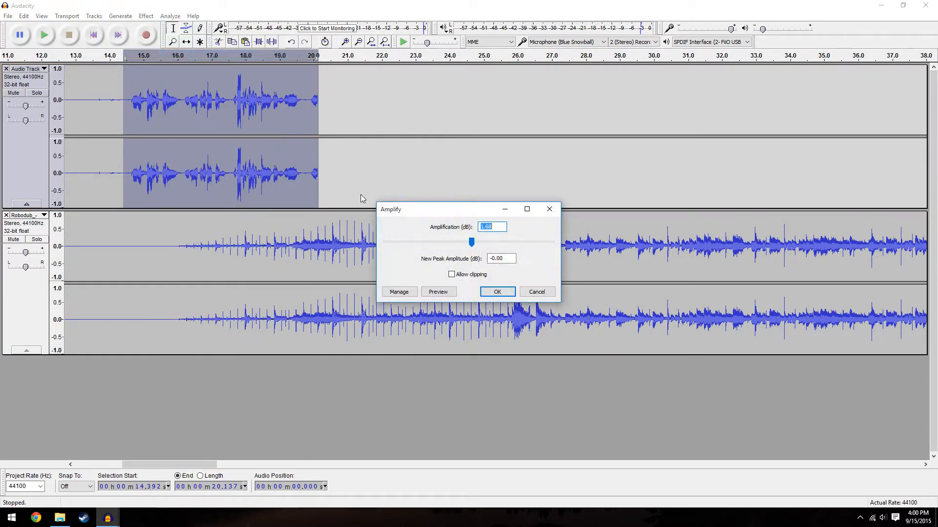
pyautogui.click(451, 275)
pyautogui.click(497, 291)
pyautogui.click(123, 110)
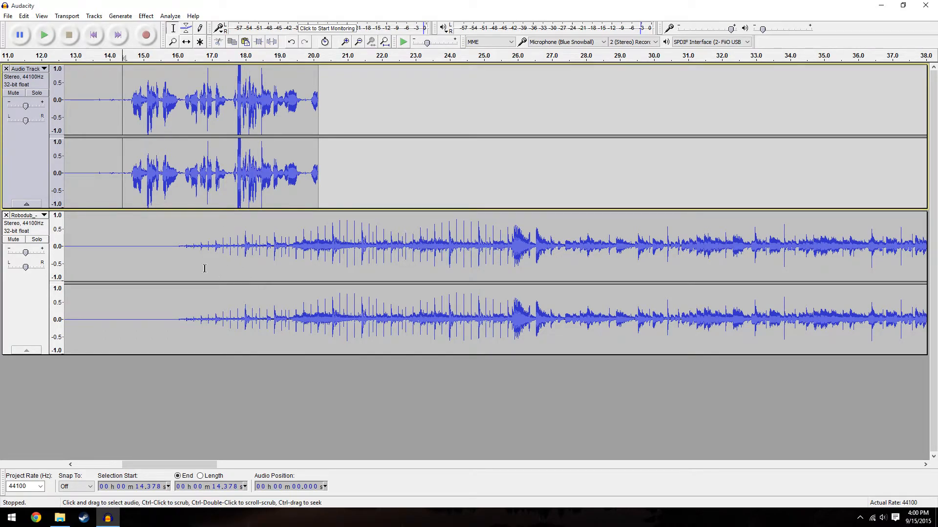
pyautogui.moveTo(121, 108); pyautogui.dragTo(318, 108)
pyautogui.click(146, 16)
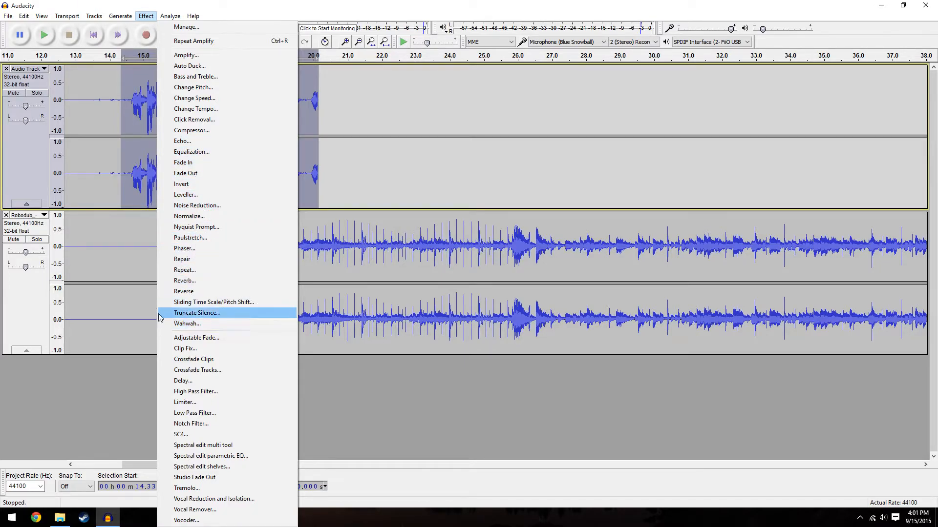
pyautogui.click(135, 238)
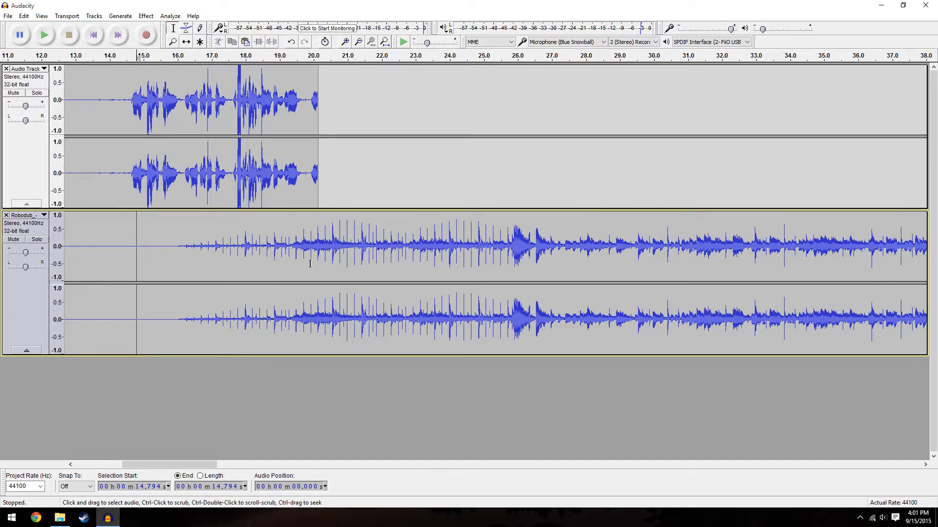
# Step: Undo the amplification and the last cut on the voice track
pyautogui.click(24, 15)
pyautogui.click(47, 27)
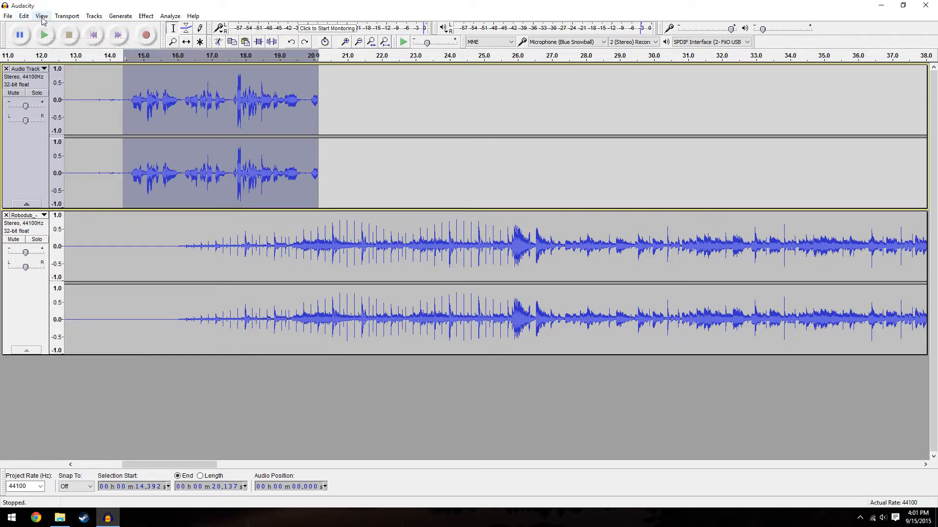
pyautogui.click(23, 15)
pyautogui.click(47, 27)
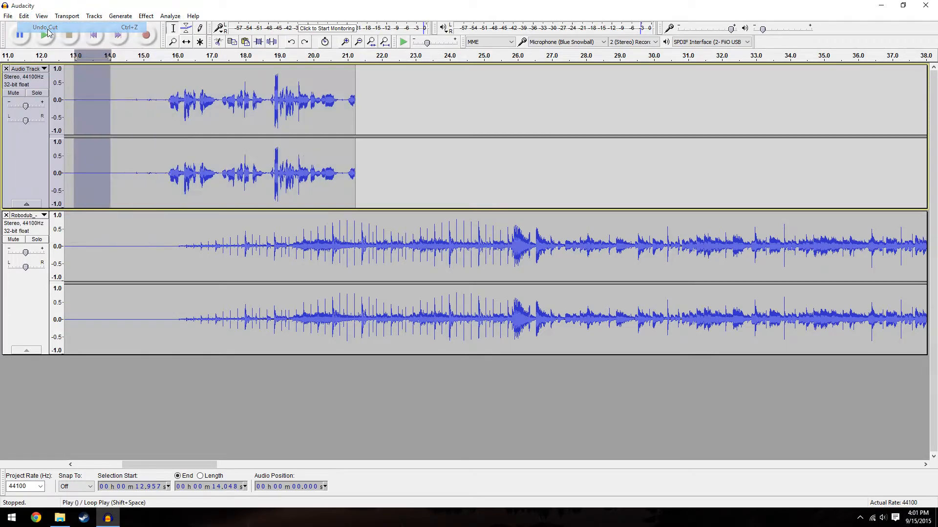
pyautogui.click(28, 17)
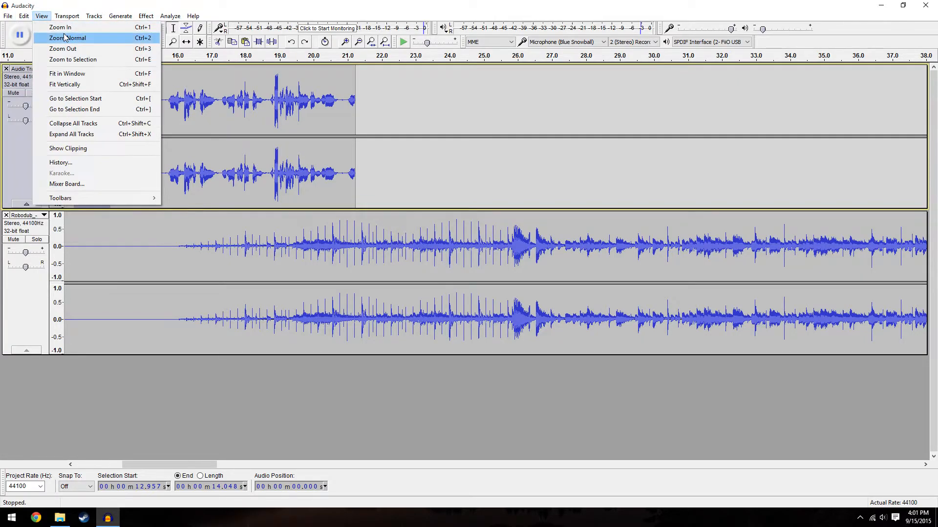
pyautogui.click(392, 158)
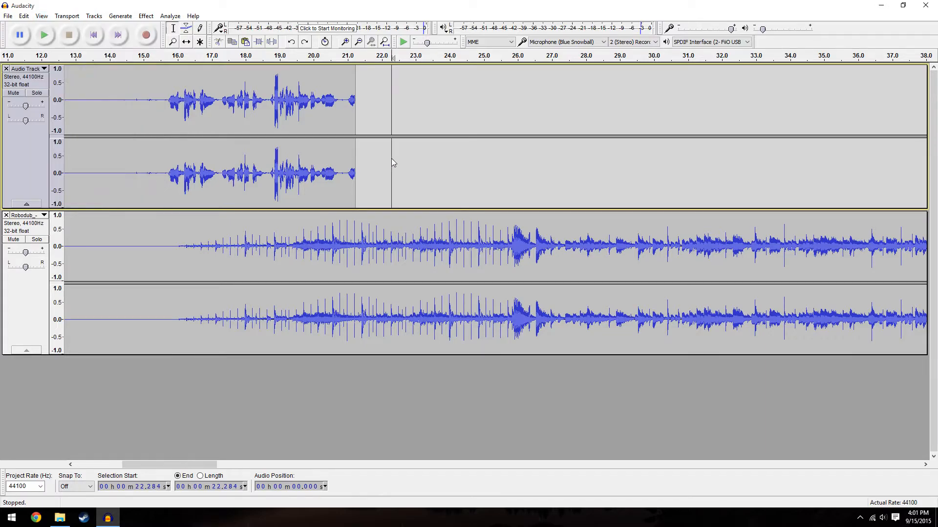
pyautogui.click(97, 233)
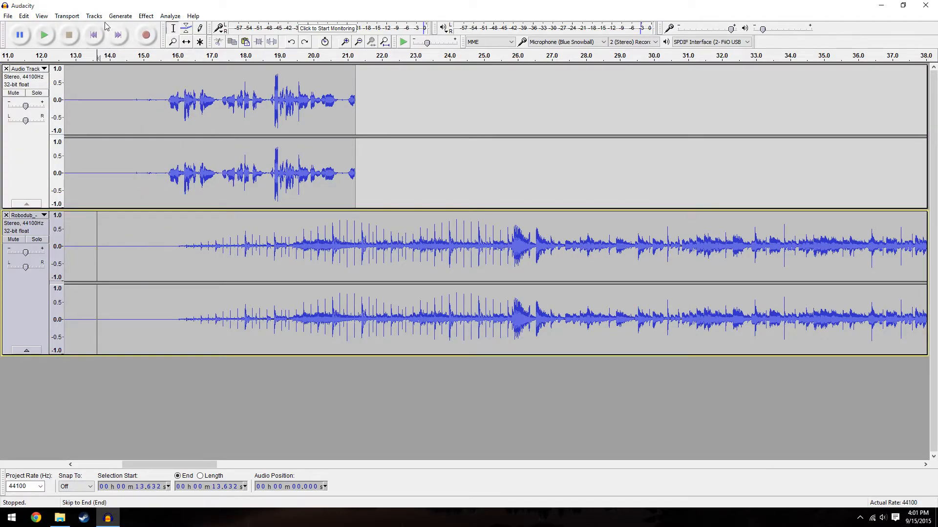
# Step: Export the audio as an MP3 file named MyAudio in the Audio Demo Files folder
pyautogui.click(8, 16)
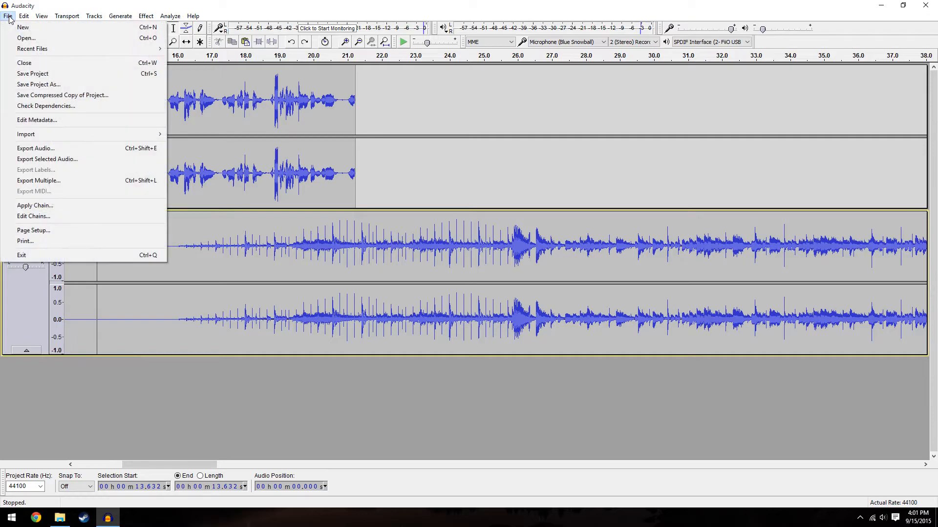
pyautogui.click(58, 152)
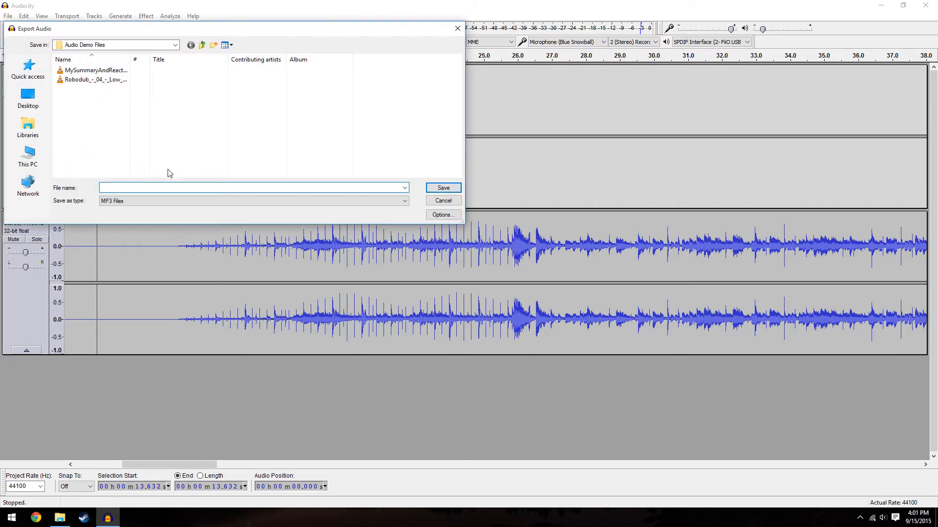
pyautogui.click(405, 201)
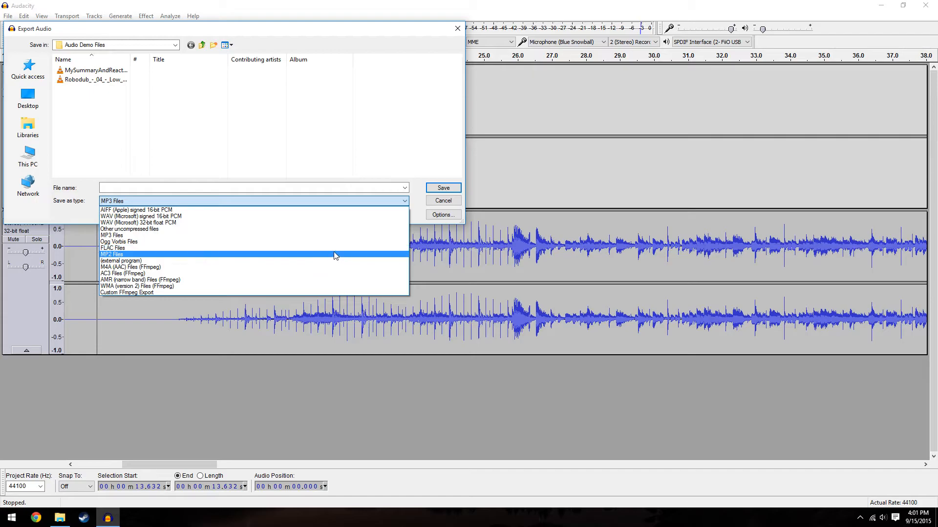
pyautogui.click(339, 235)
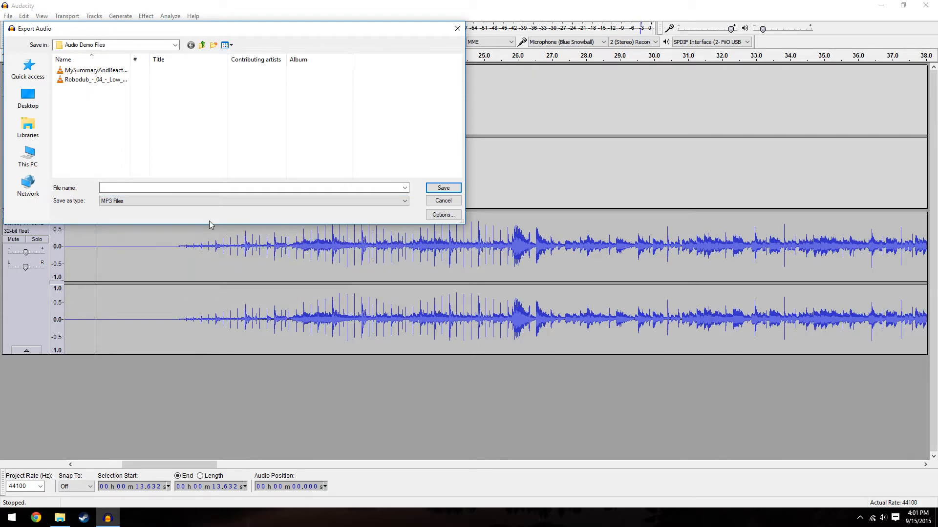
pyautogui.click(174, 188)
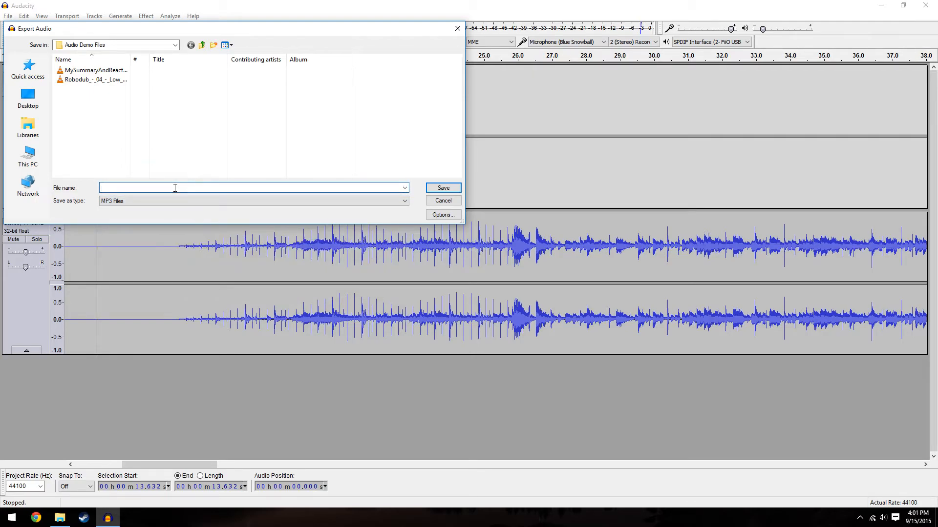
pyautogui.write('M')
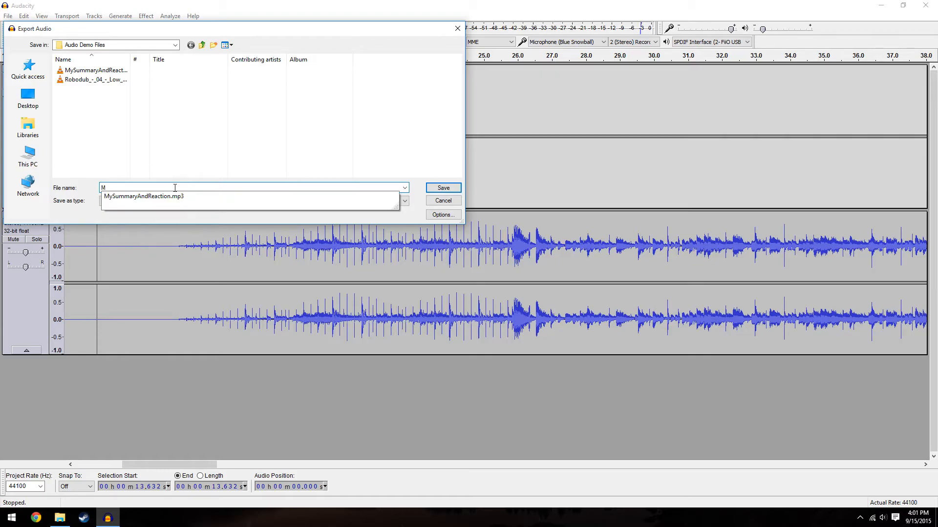
pyautogui.write('yAudio')
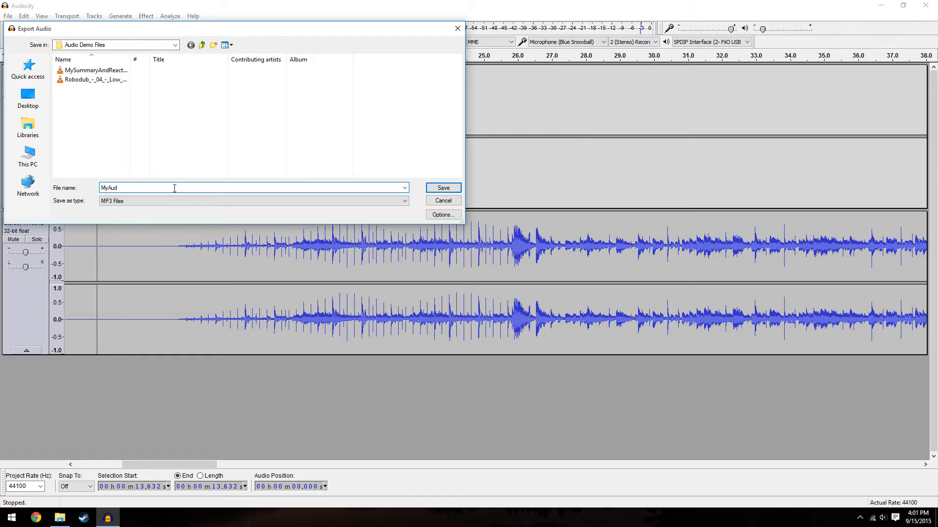
pyautogui.click(441, 188)
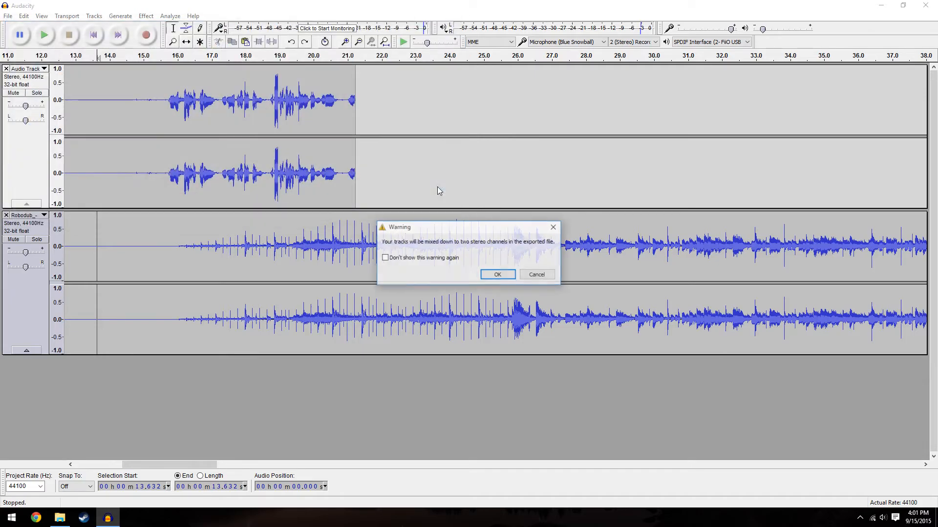
# Step: Accept the stereo mixdown and replace the Artist Name in the metadata to complete the export
pyautogui.click(499, 275)
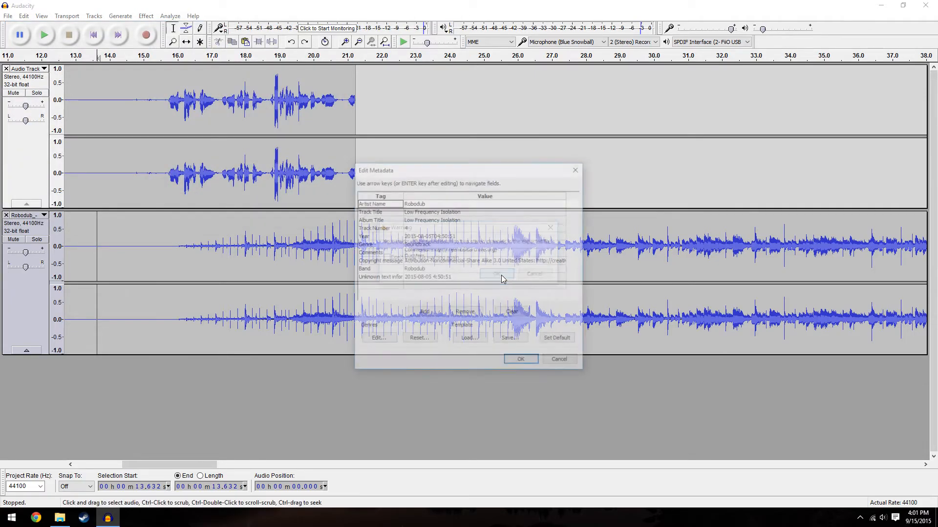
pyautogui.click(425, 204)
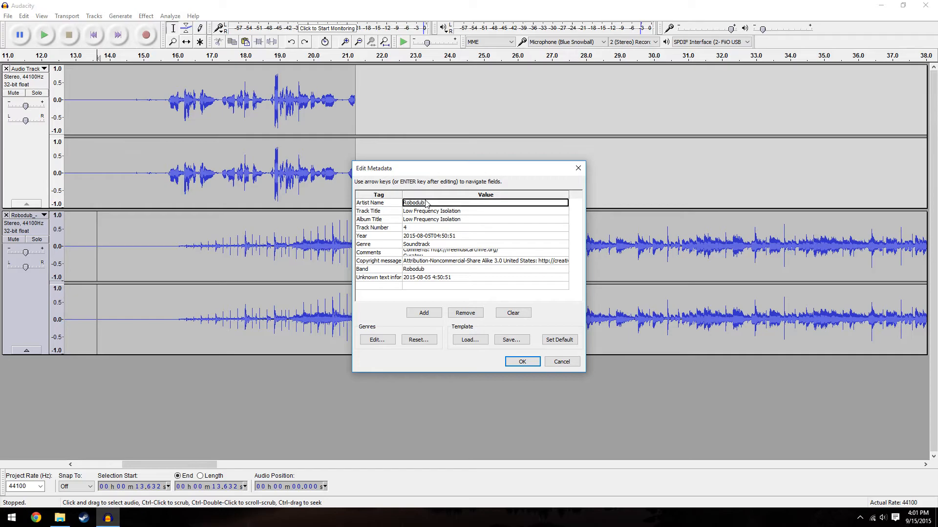
pyautogui.press('shift')
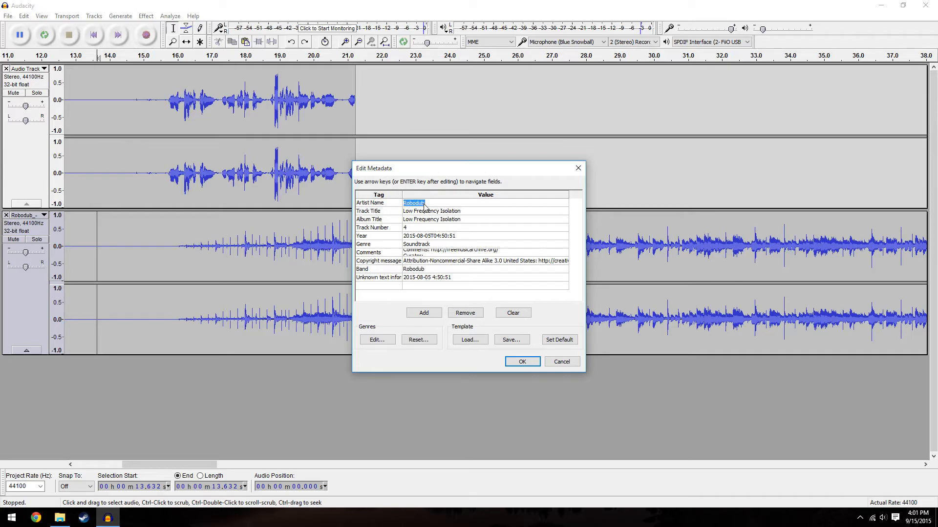
pyautogui.write('C')
pyautogui.click(522, 362)
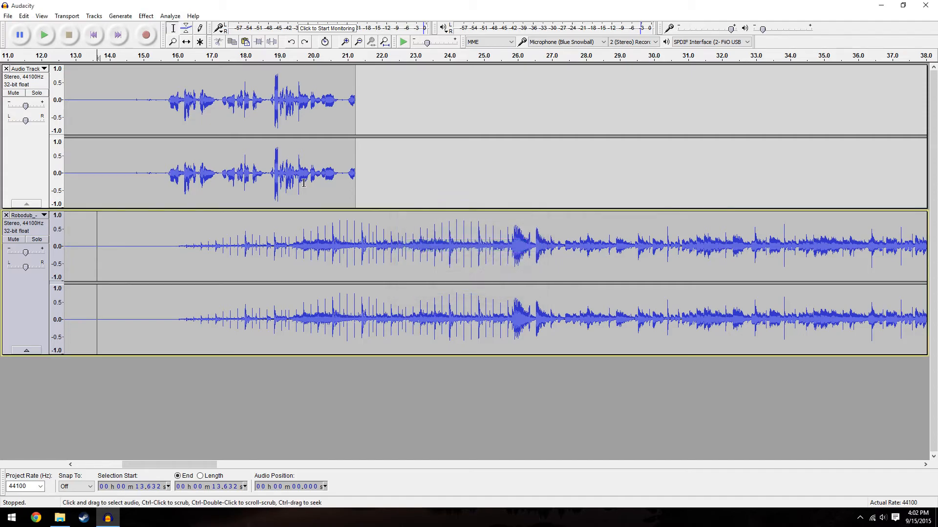
pyautogui.click(8, 17)
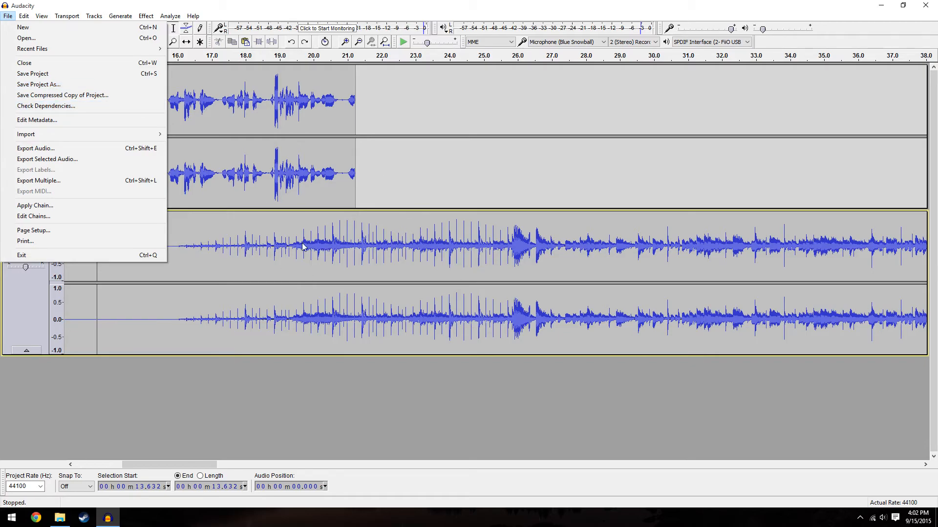
pyautogui.click(397, 158)
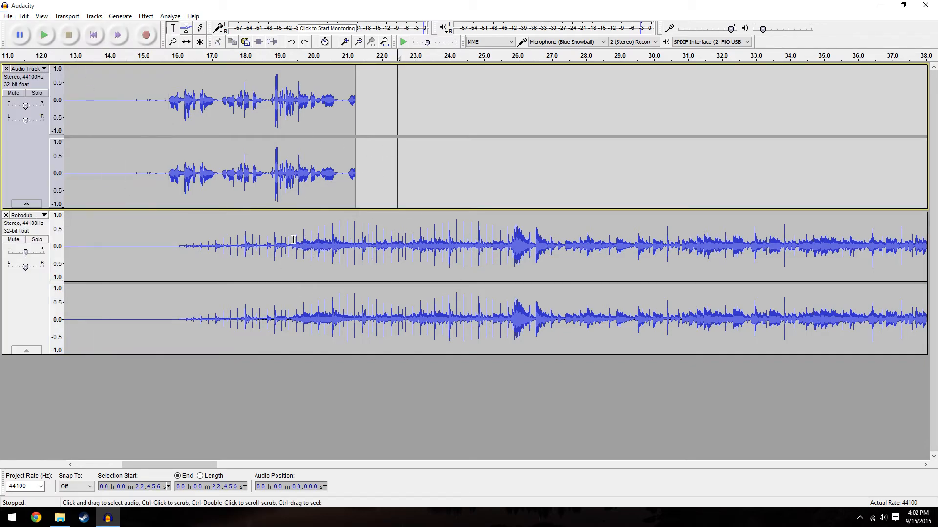
pyautogui.moveTo(105, 166); pyautogui.dragTo(380, 191)
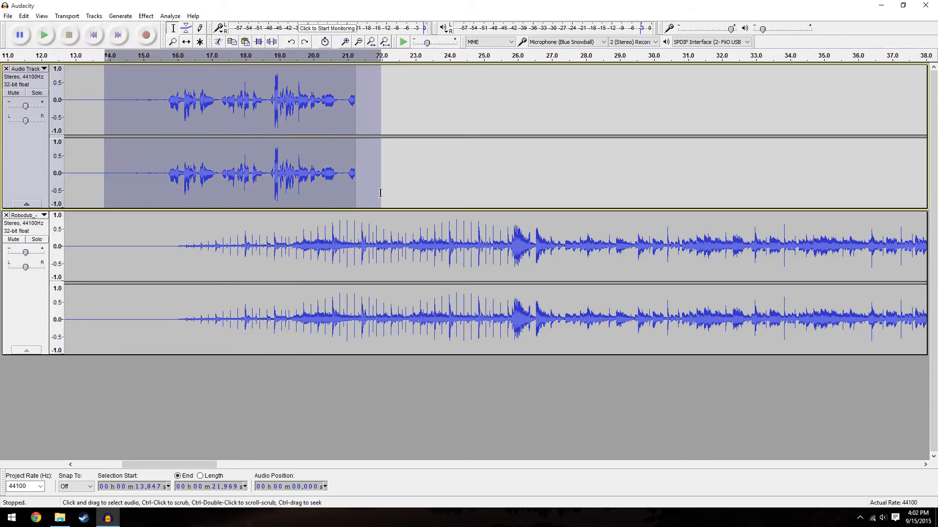
pyautogui.click(381, 341)
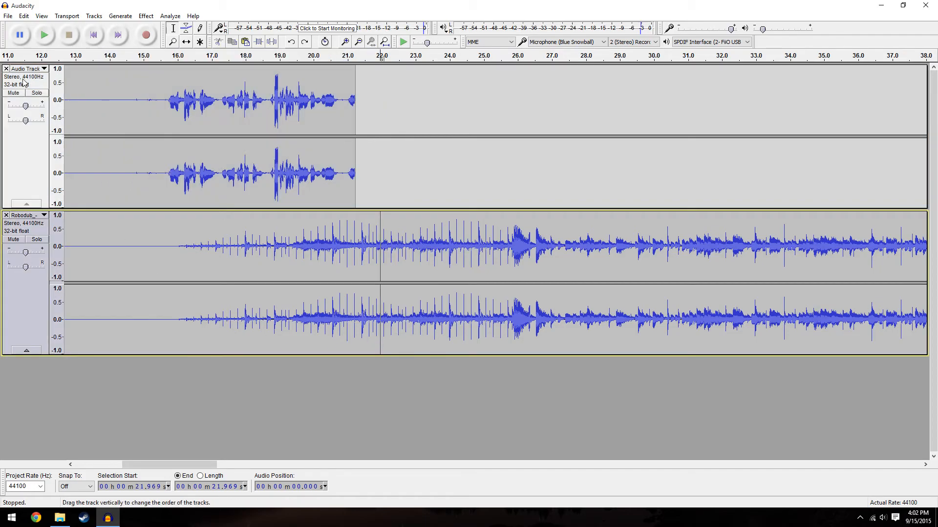
pyautogui.click(8, 17)
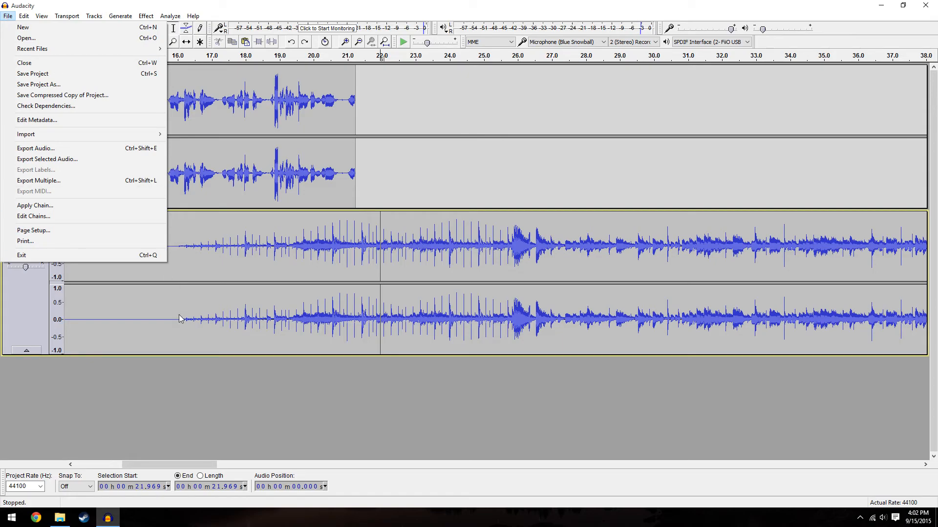
pyautogui.click(272, 439)
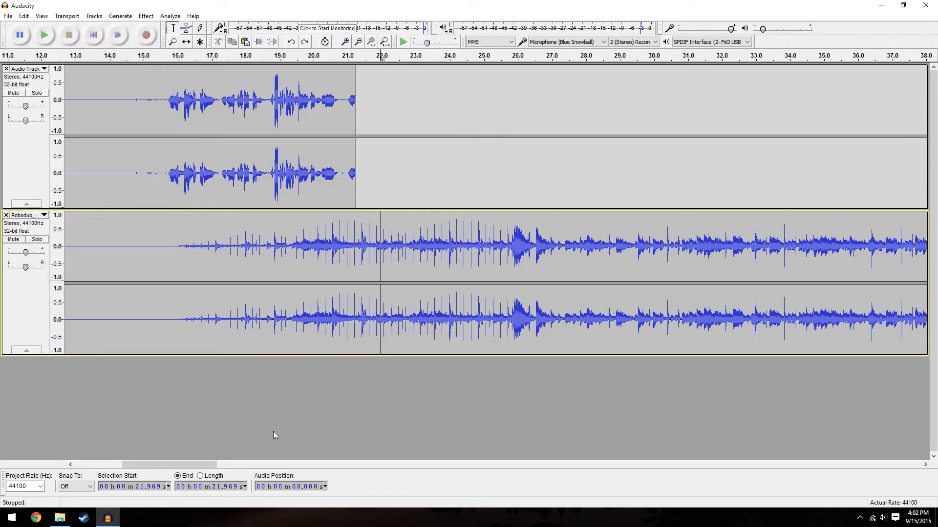